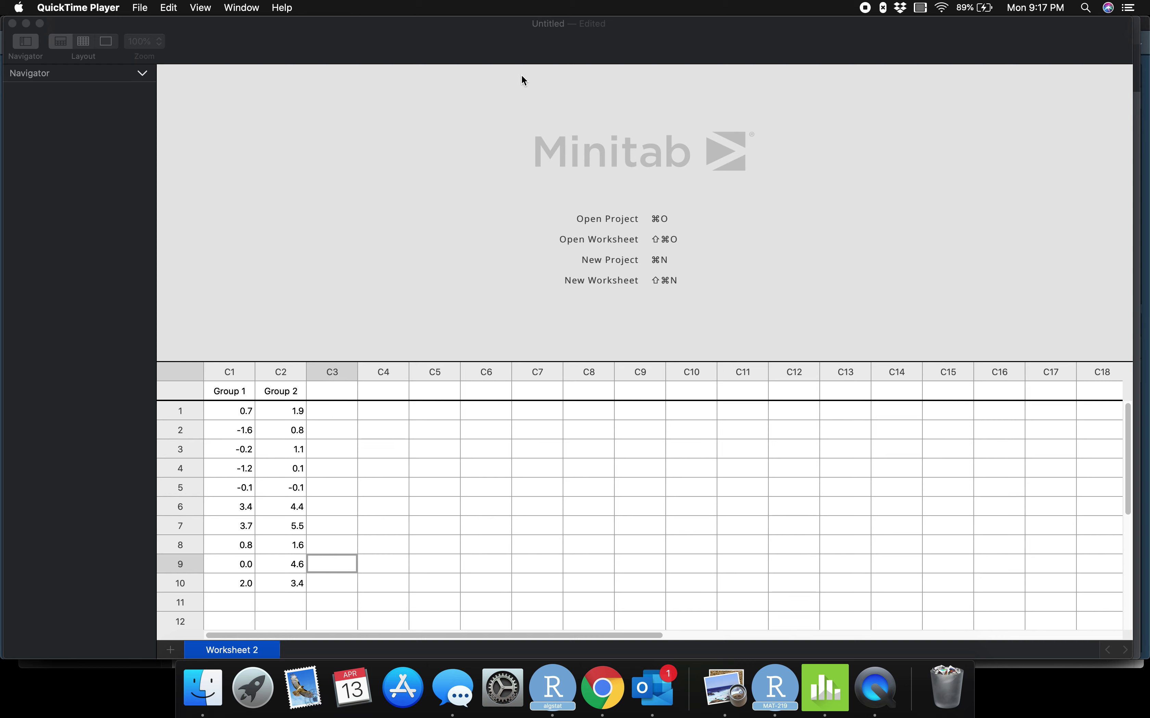
Open the two-sample t-test for the mean in Minitab.
click(489, 59)
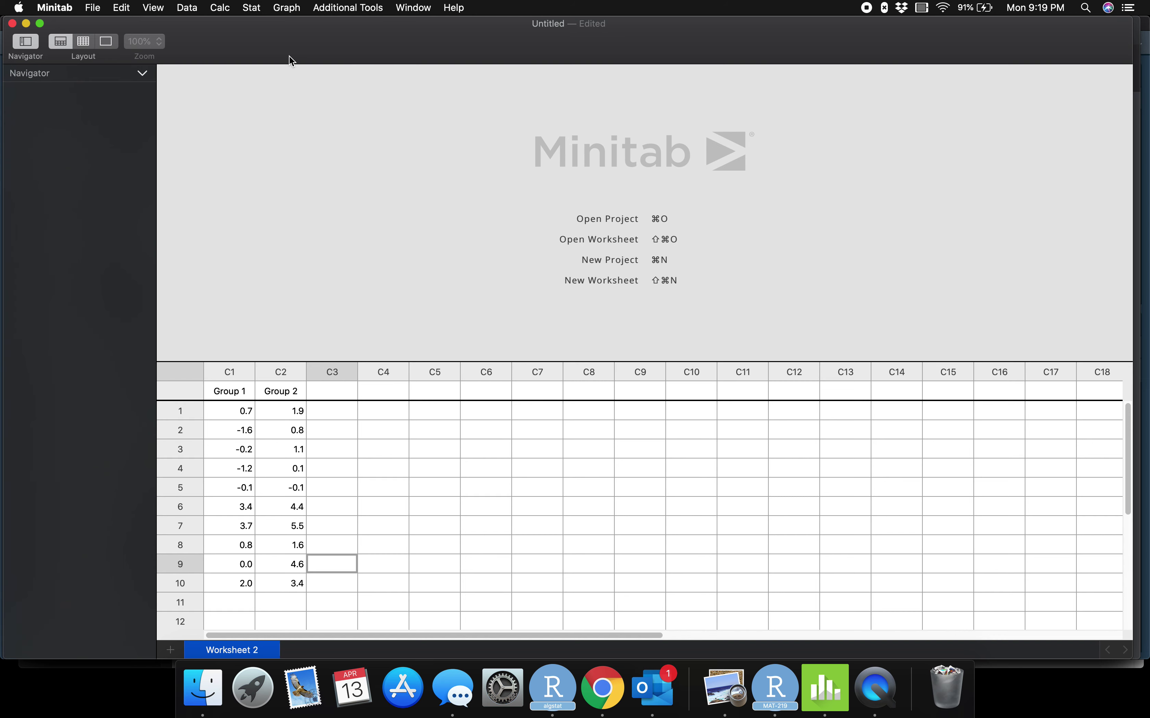
click(256, 10)
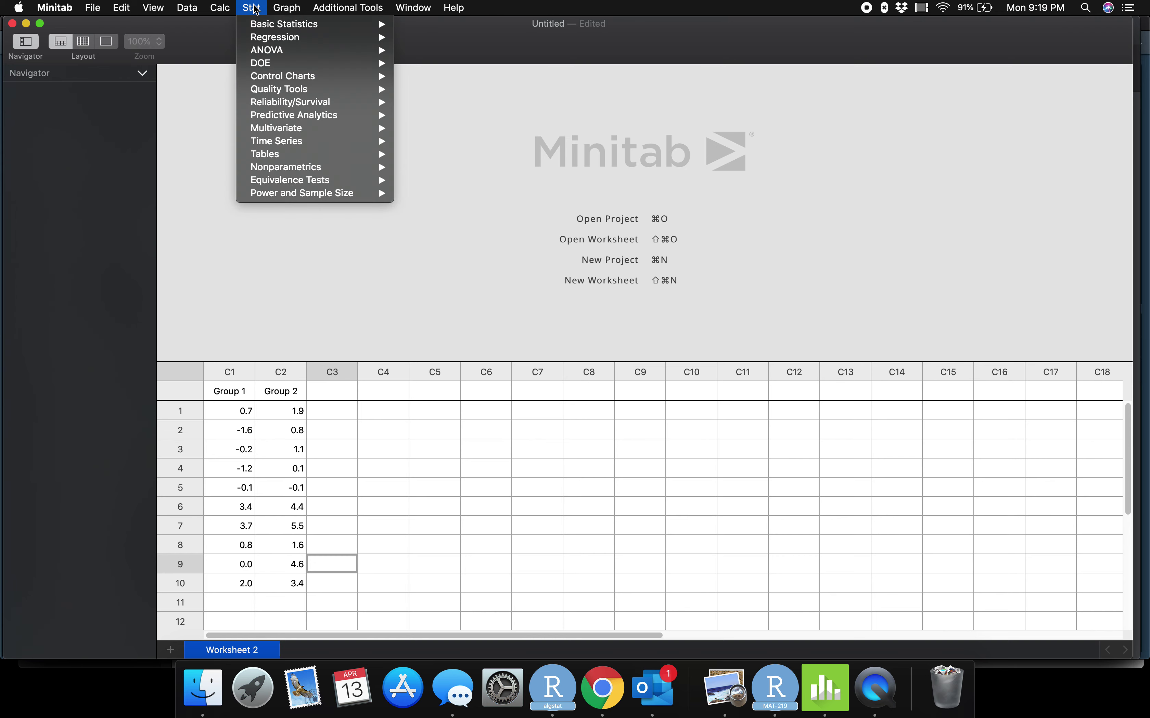
mouse_move(267, 28)
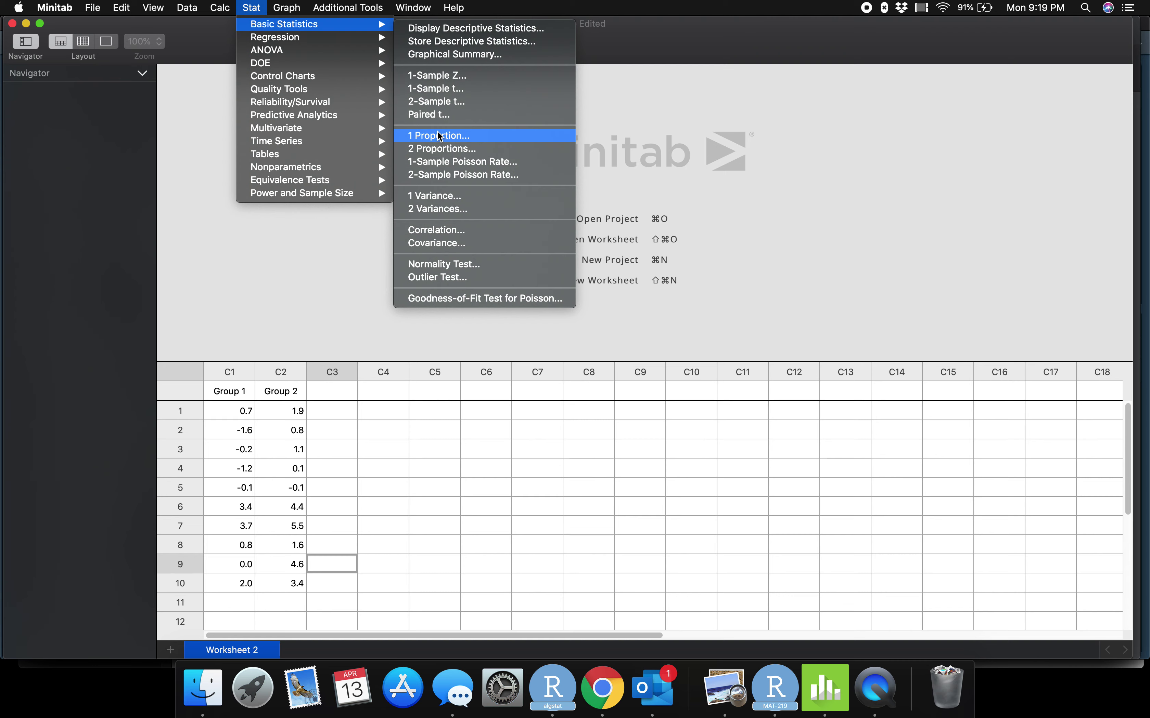
click(442, 102)
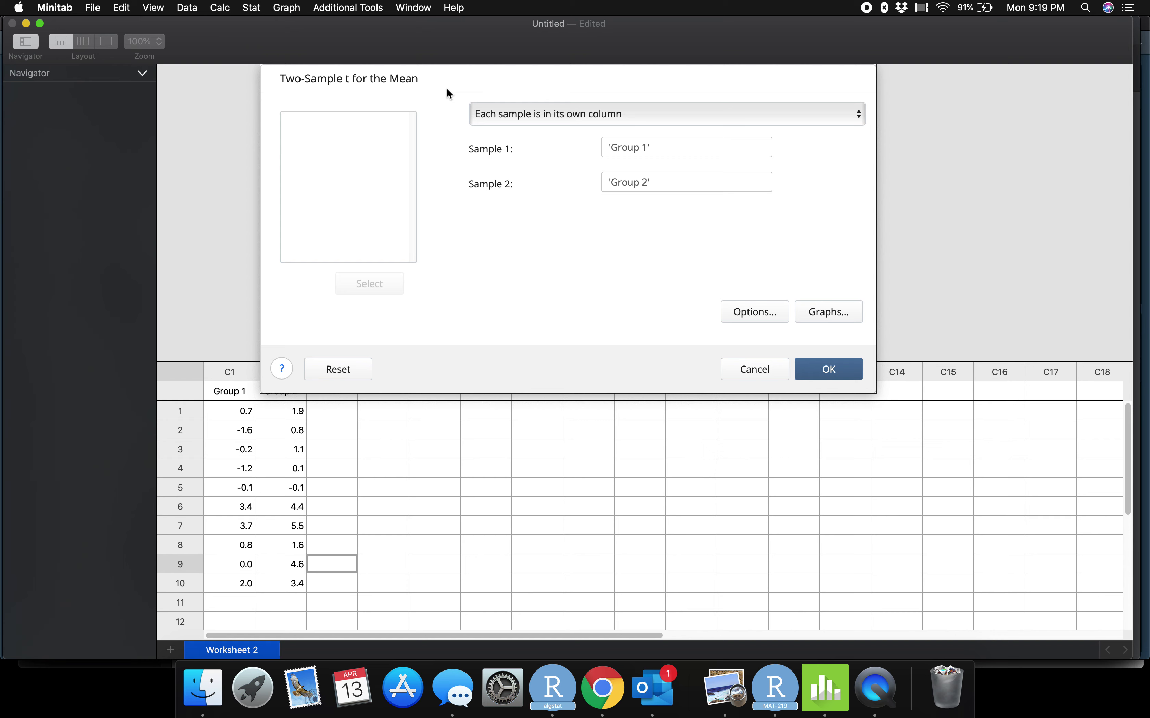
Clear the columns entered for Sample 1 and Sample 2.
click(649, 152)
double_click(654, 154)
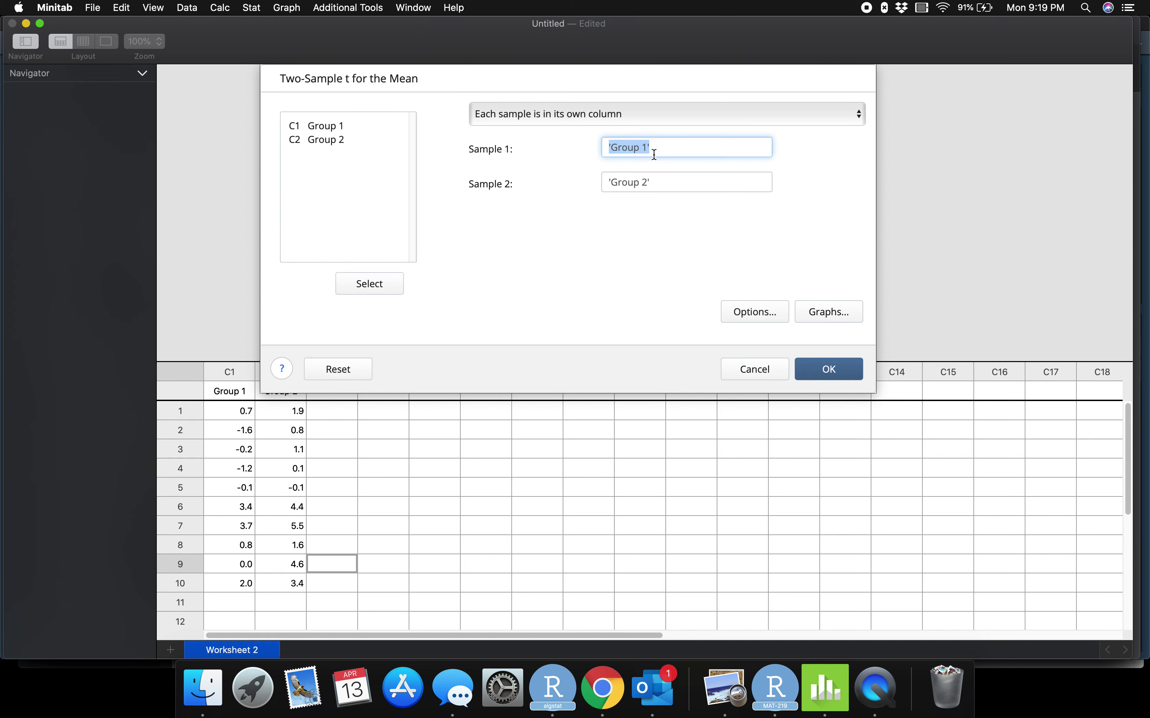
key(BackSpace)
click(668, 182)
key(BackSpace)
key(BackSpace)
key(BackSpace)
key(BackSpace)
key(BackSpace)
key(BackSpace)
key(BackSpace)
key(BackSpace)
key(BackSpace)
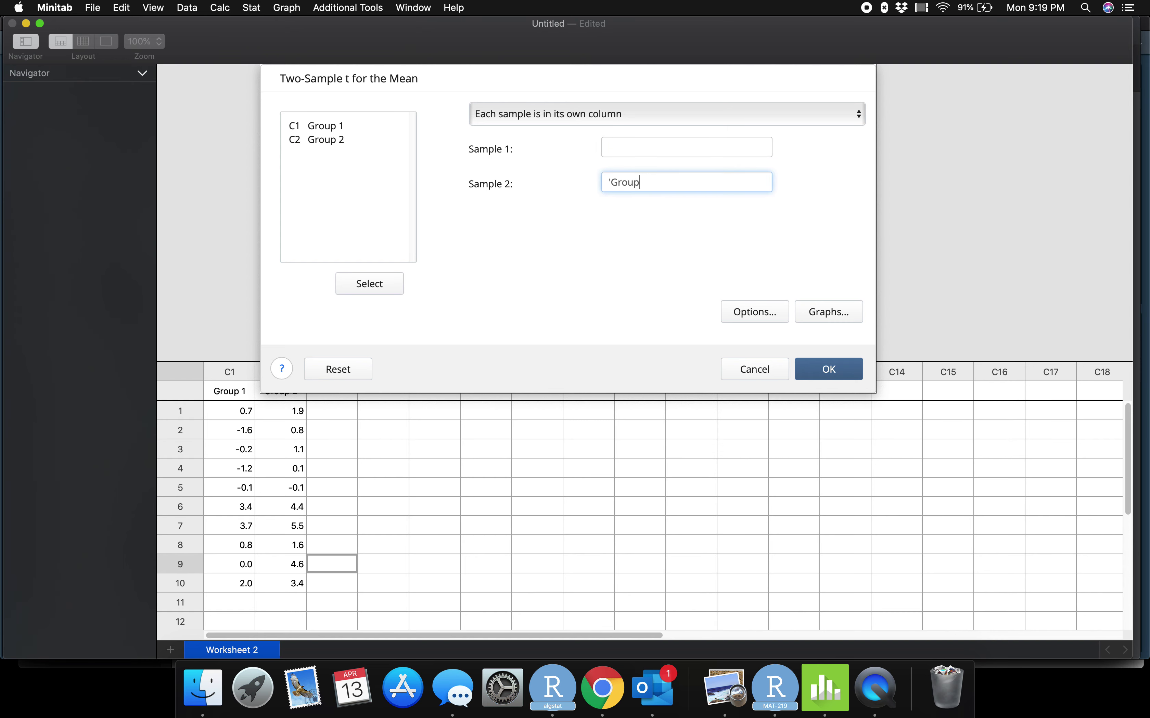
click(546, 239)
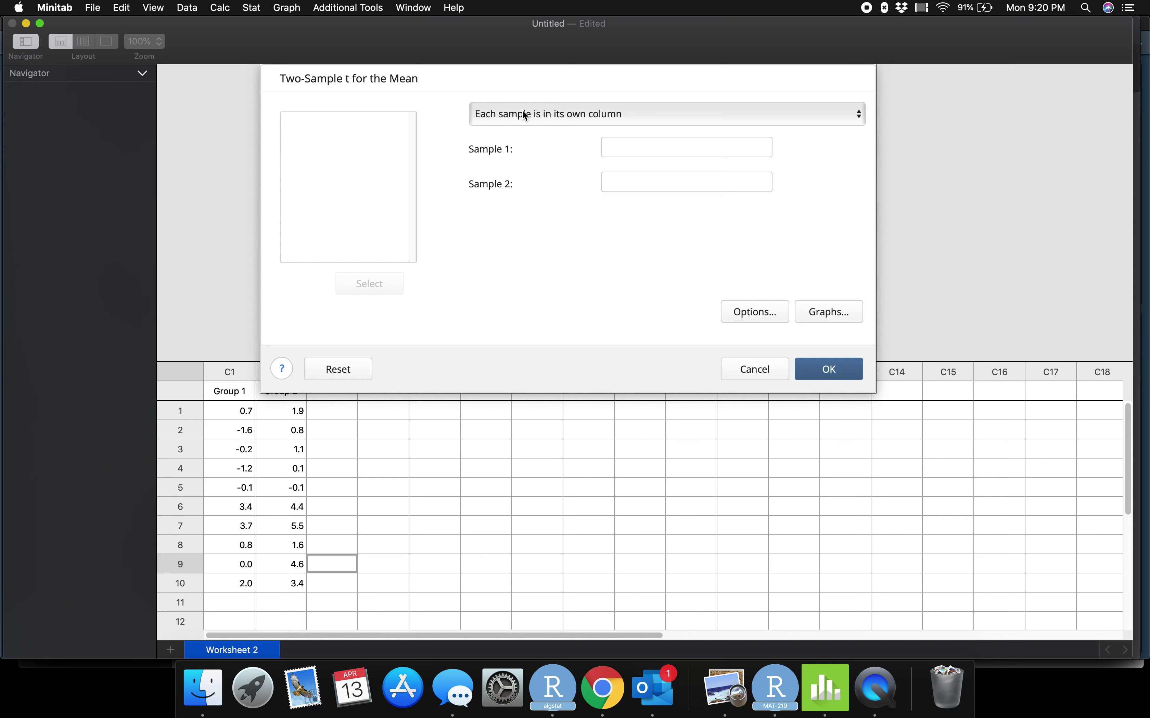
Switch the data layout to both samples in one column, followed by summarized data.
click(543, 117)
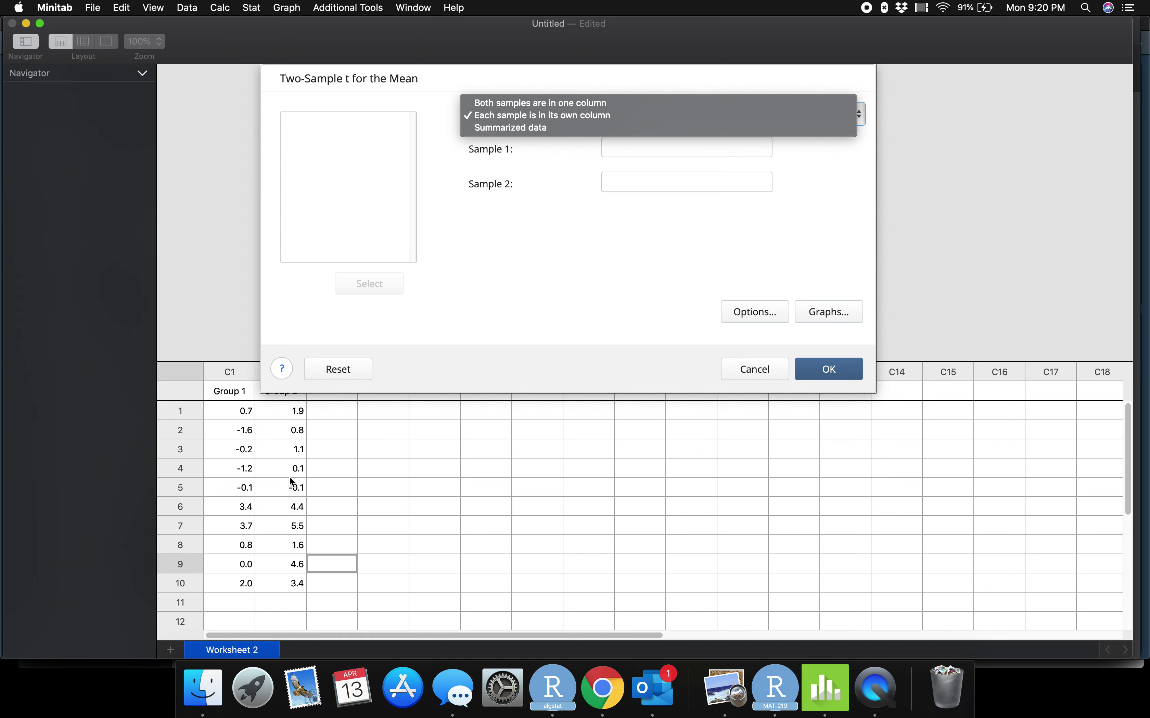
click(524, 104)
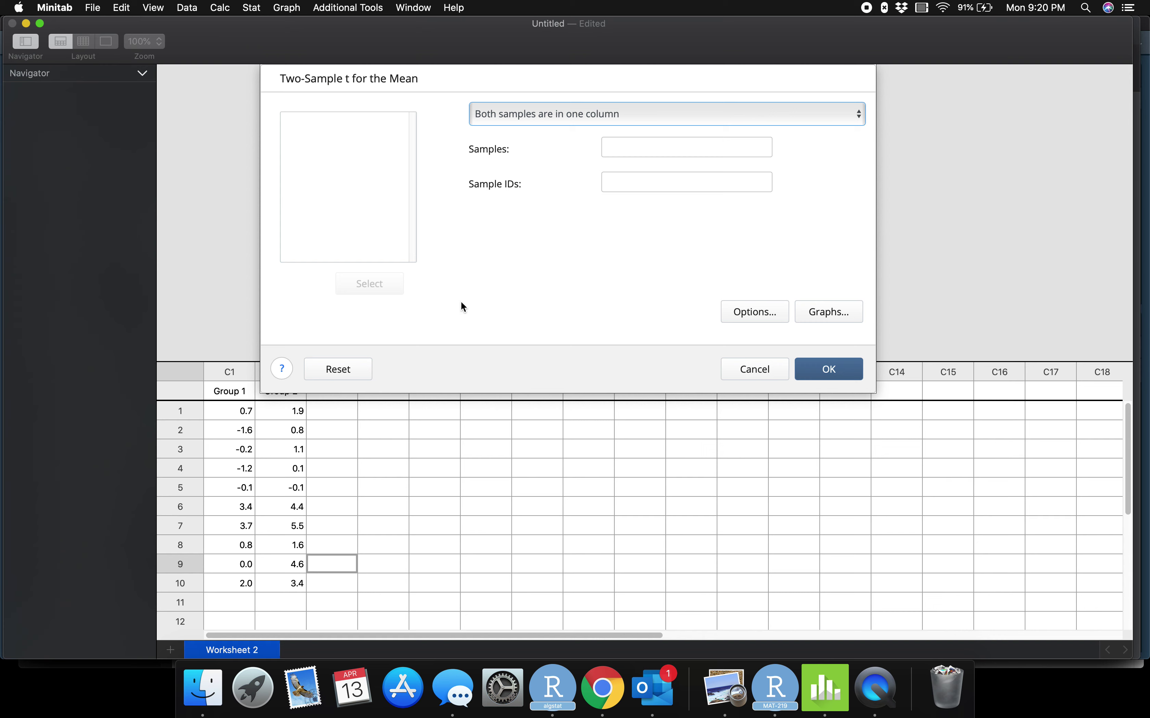
click(527, 120)
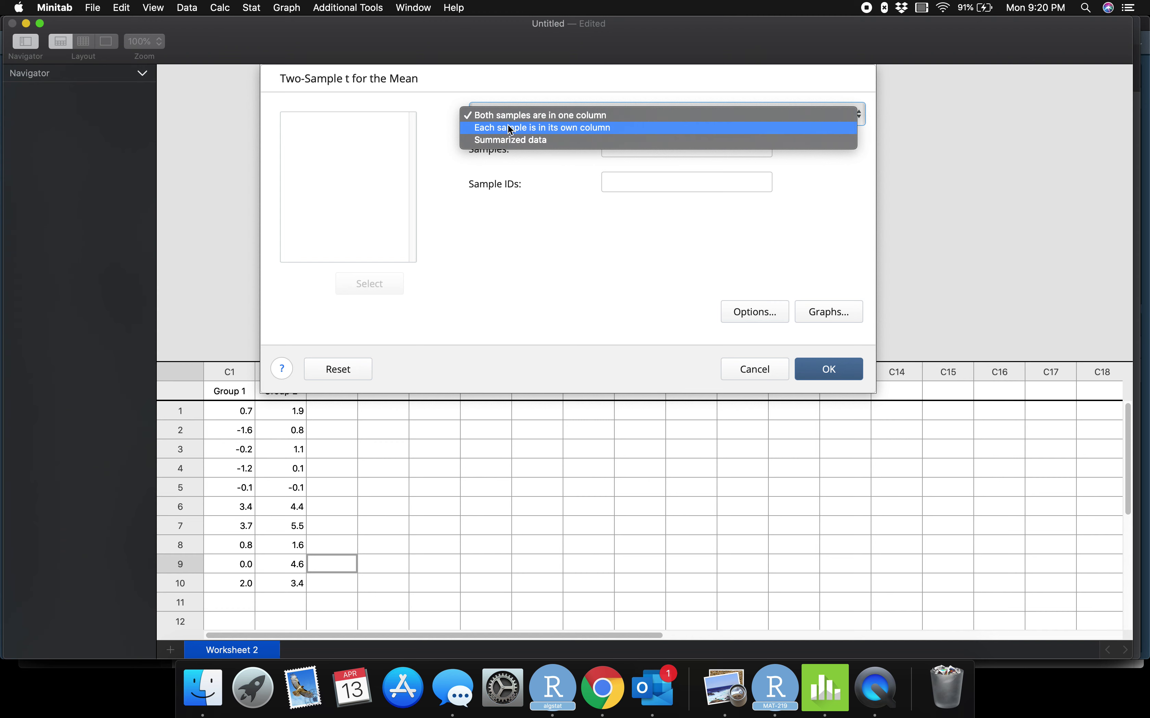
click(602, 141)
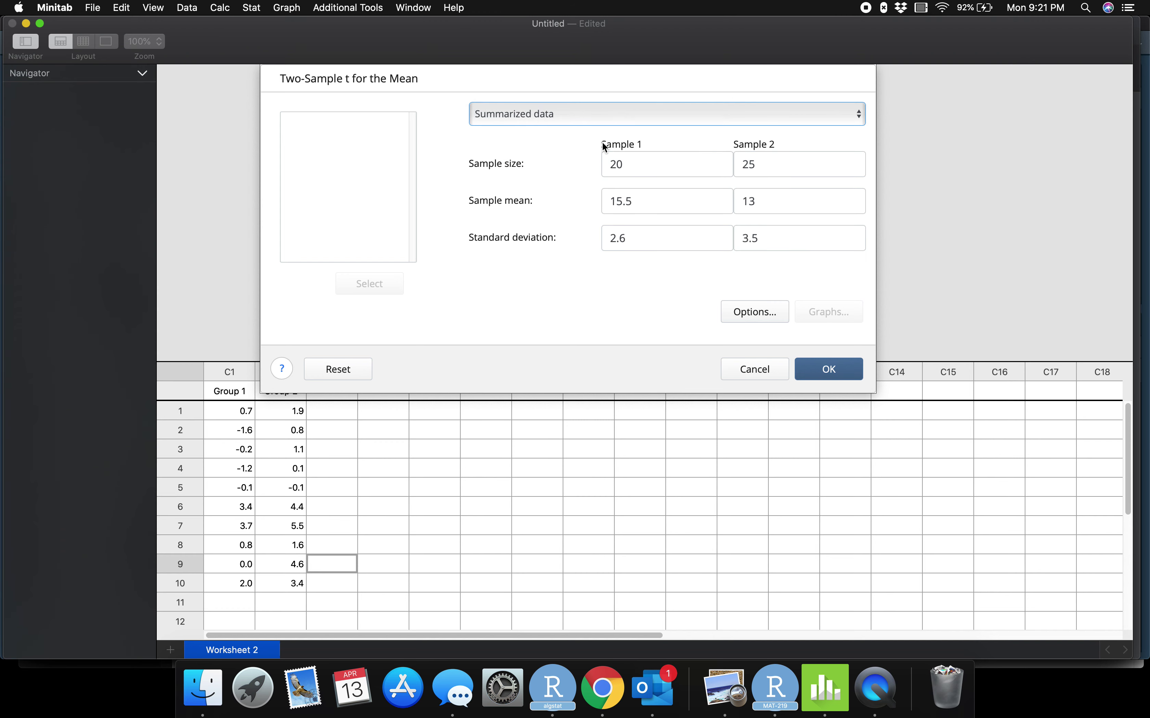
Clear the summarized sample size, sample mean and standard deviation of both samples.
click(641, 161)
key(BackSpace)
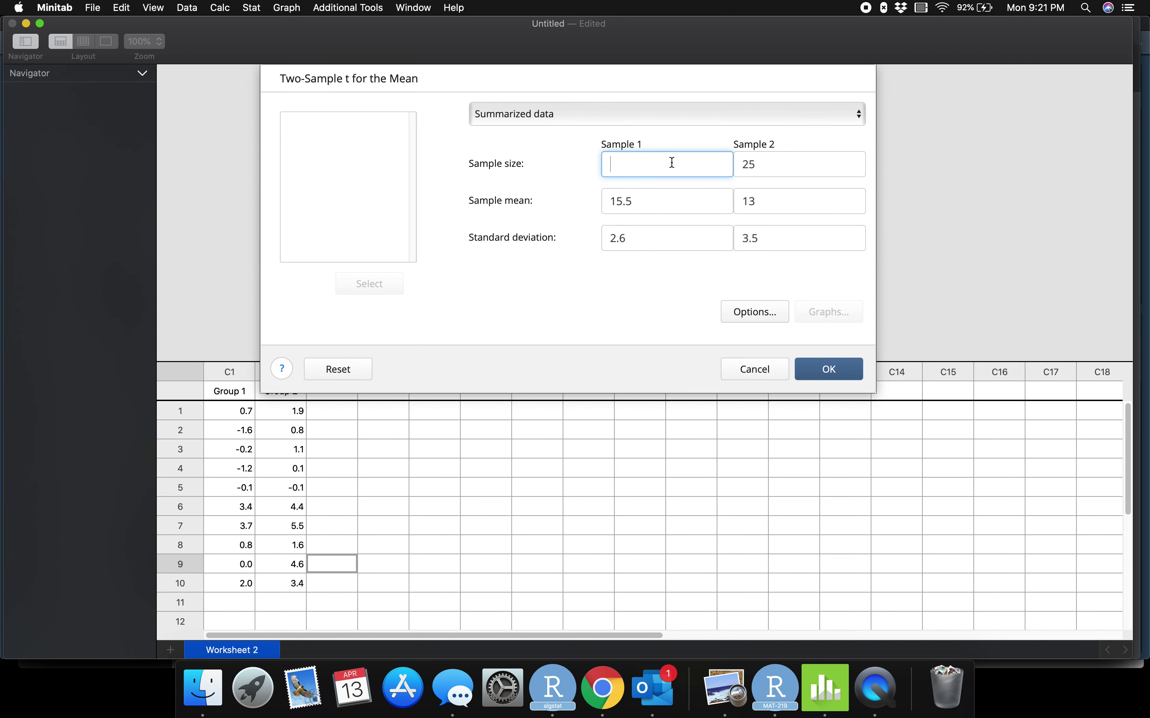
click(770, 167)
key(BackSpace)
click(779, 197)
key(BackSpace)
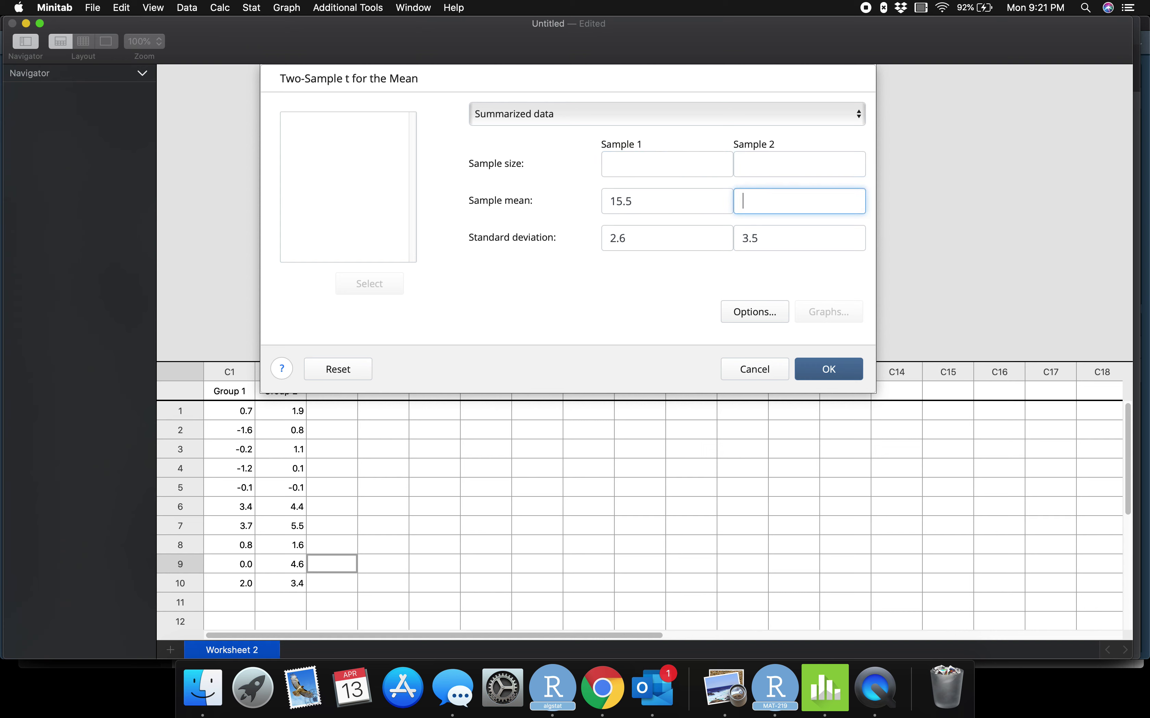
click(689, 197)
key(BackSpace)
click(670, 239)
key(BackSpace)
click(793, 242)
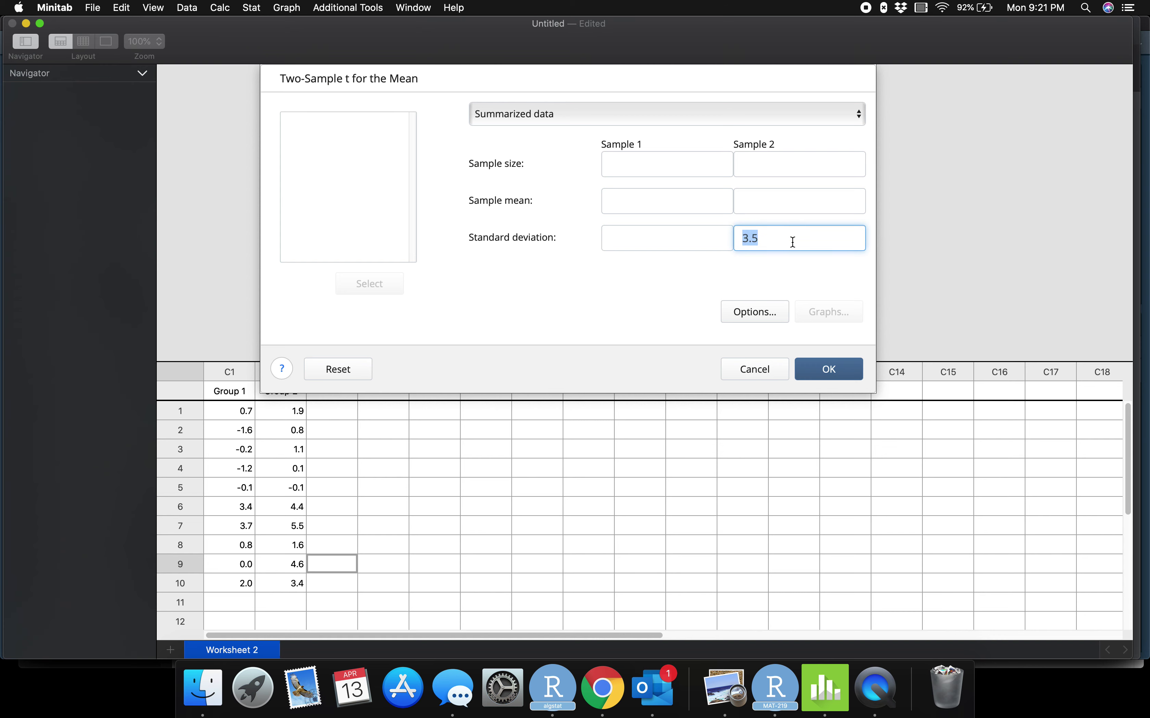
key(BackSpace)
click(631, 309)
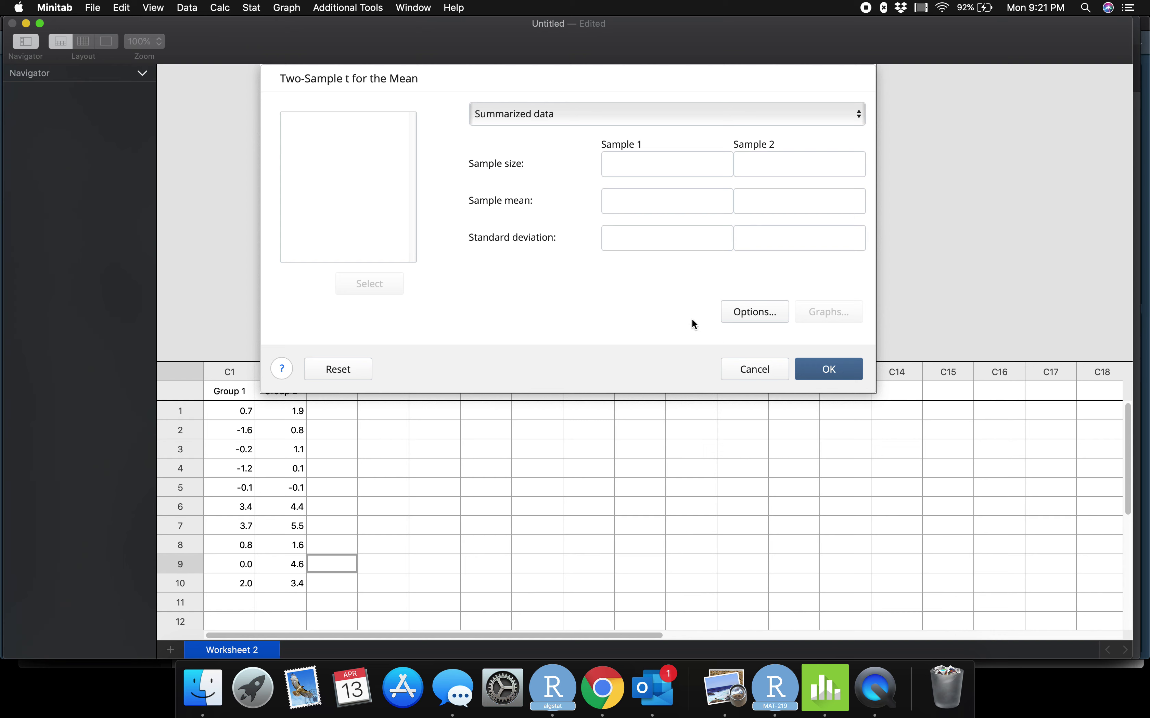
Set the data layout to each sample in its own column, with Group 1 as Sample 1 and Group 2 as Sample 2.
click(592, 120)
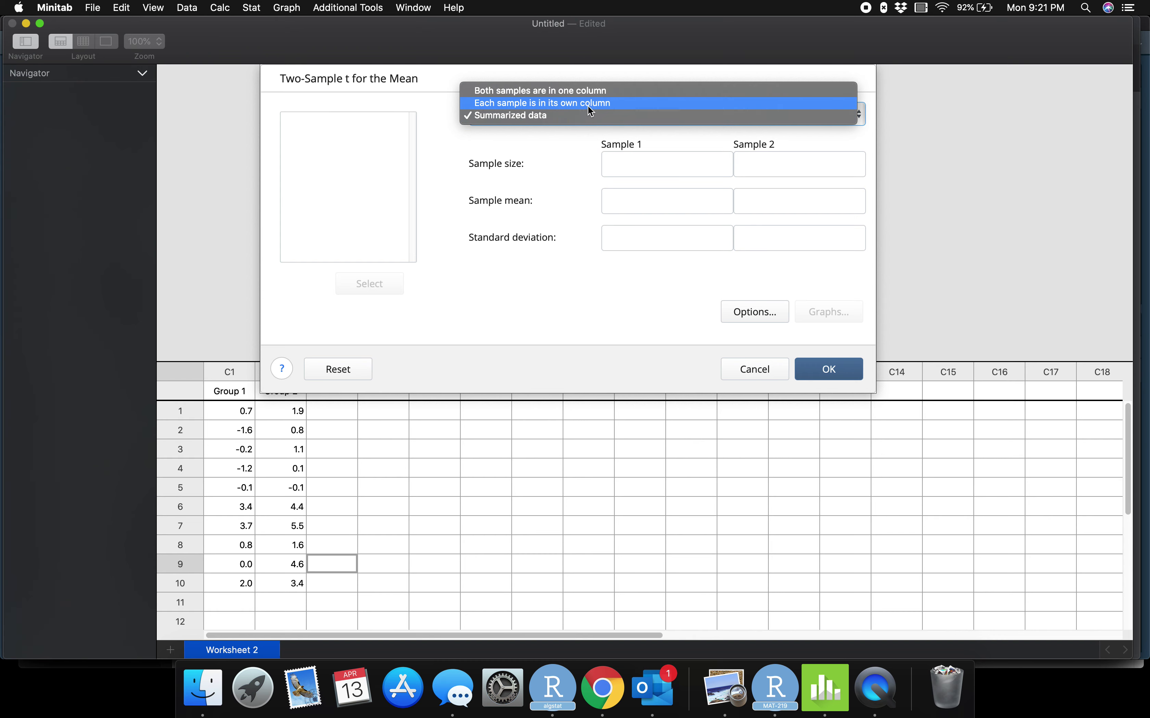
click(587, 105)
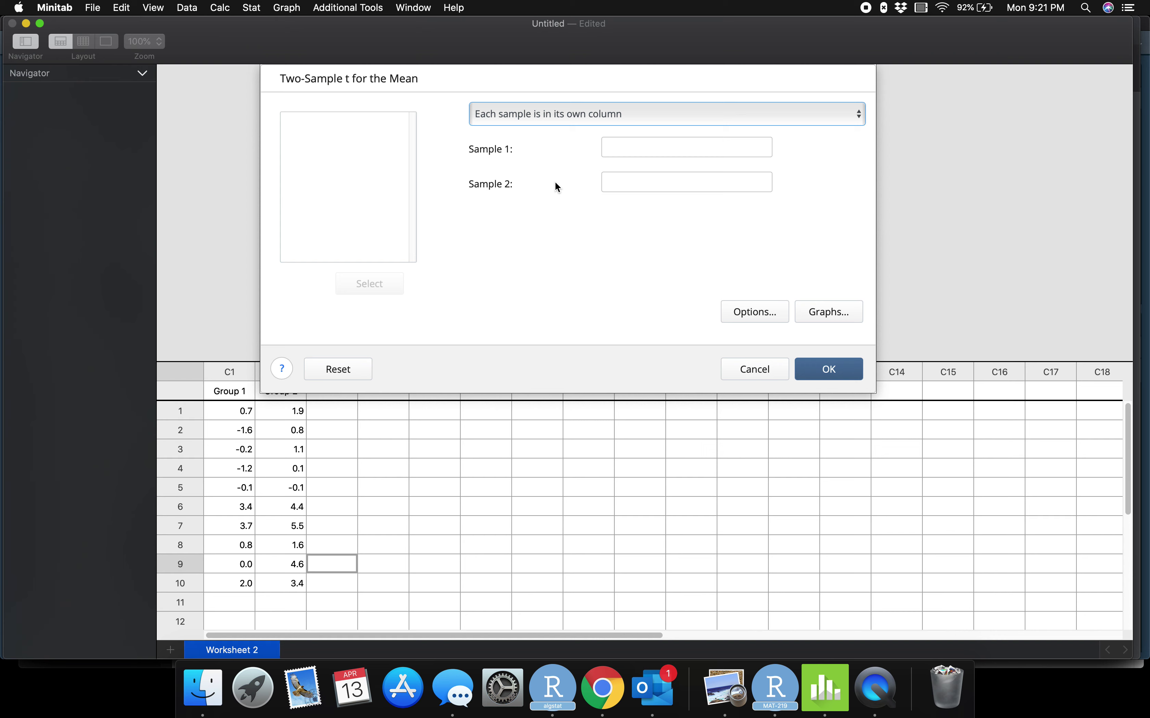
click(647, 145)
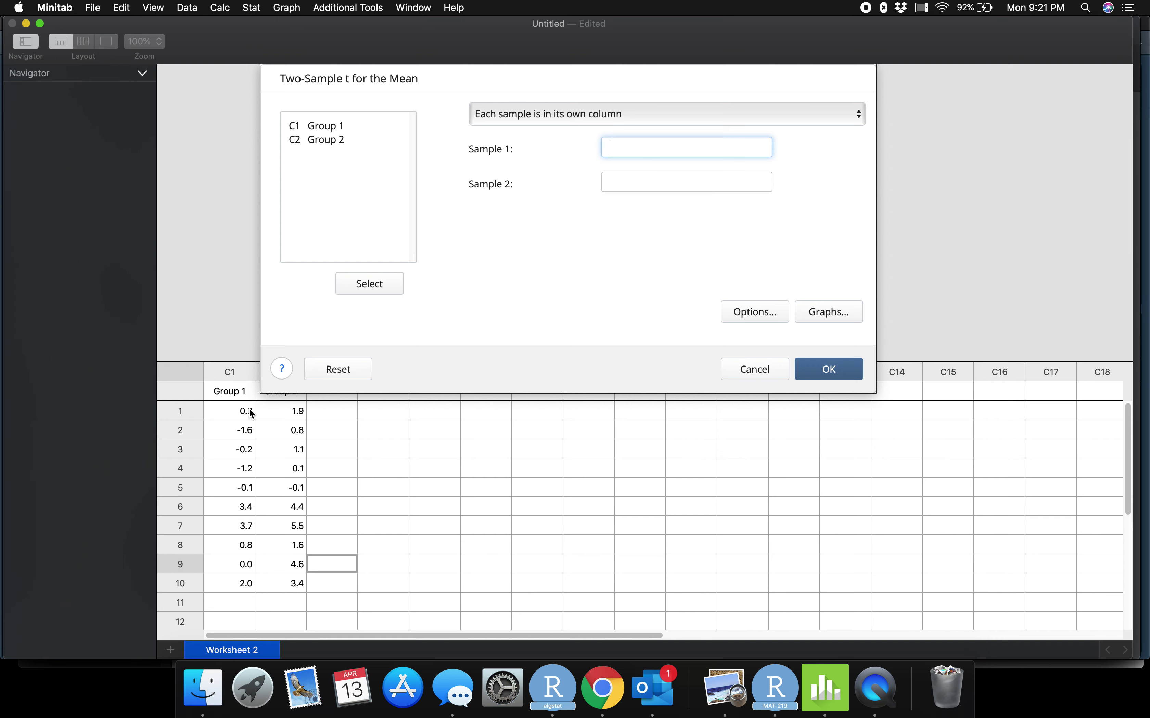
click(349, 284)
click(336, 126)
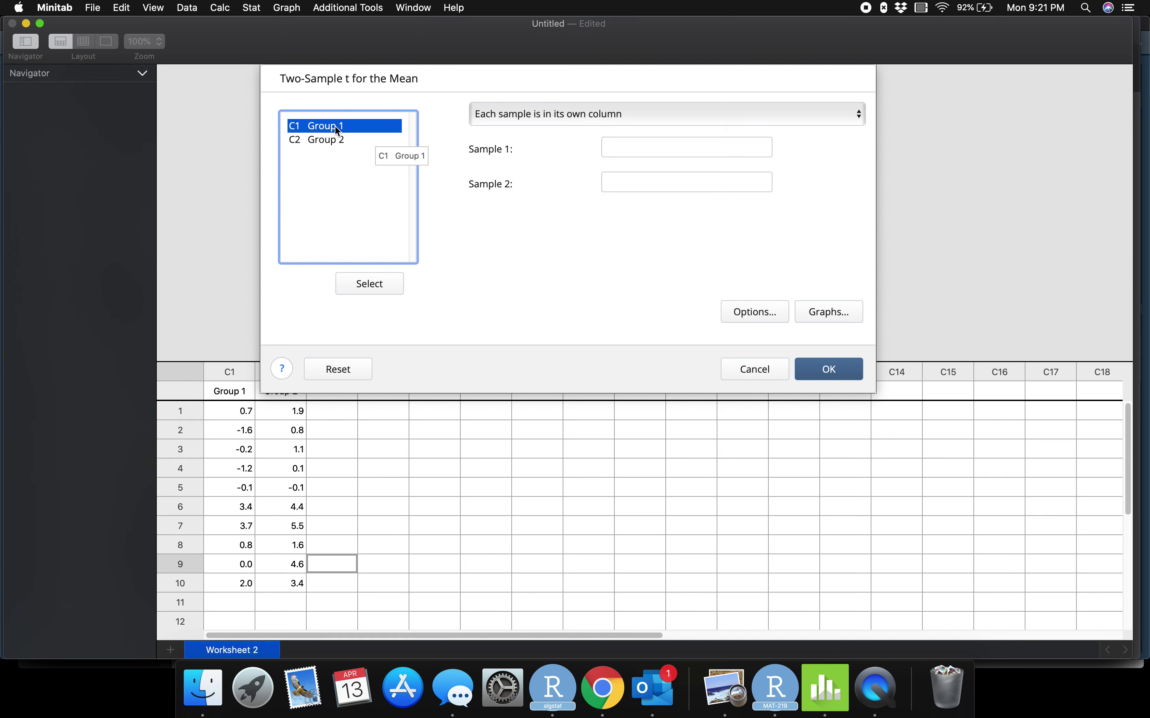
click(375, 289)
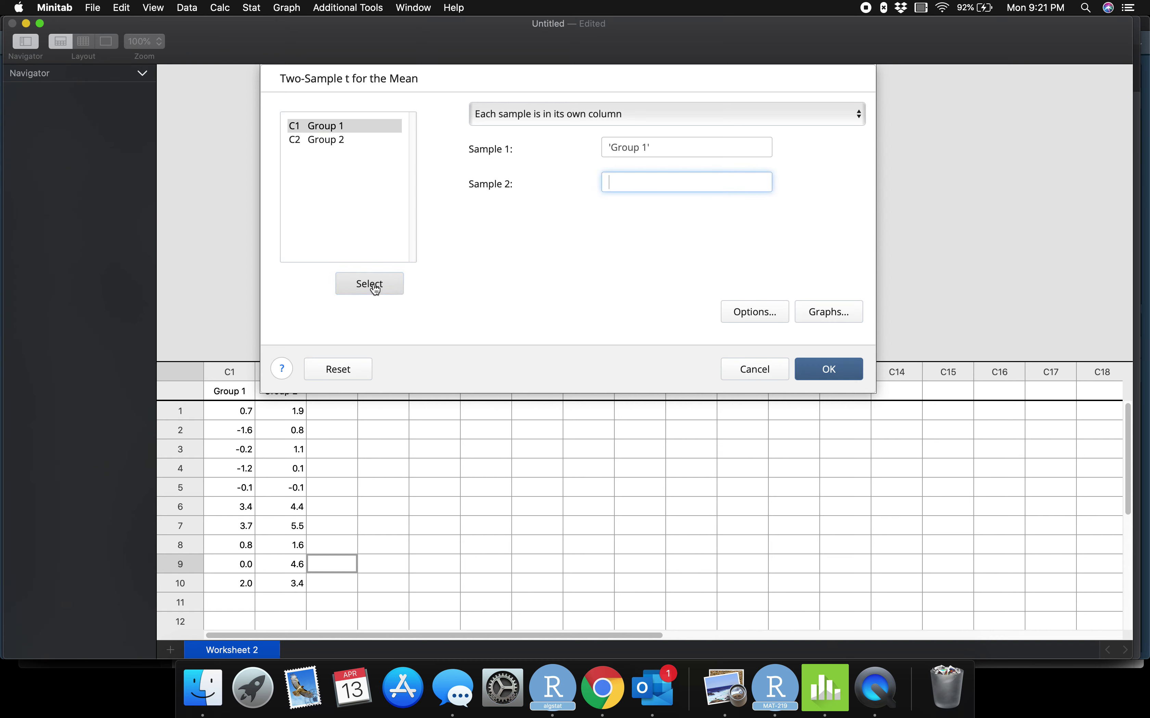
click(333, 140)
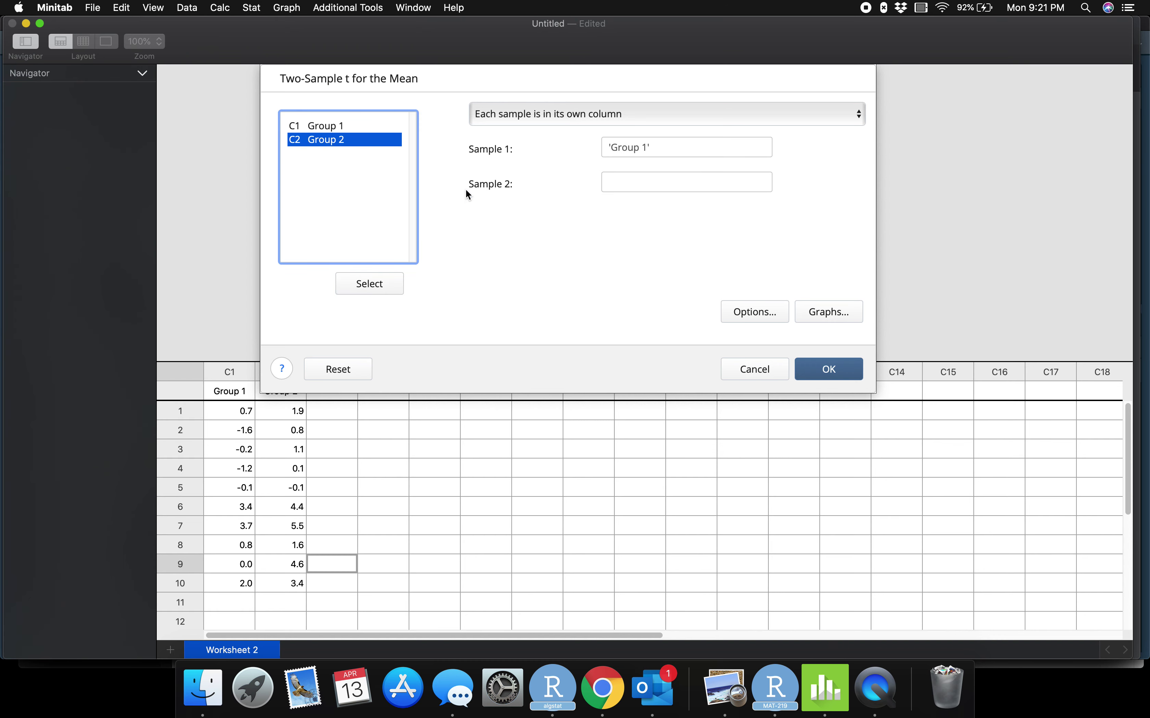
click(373, 284)
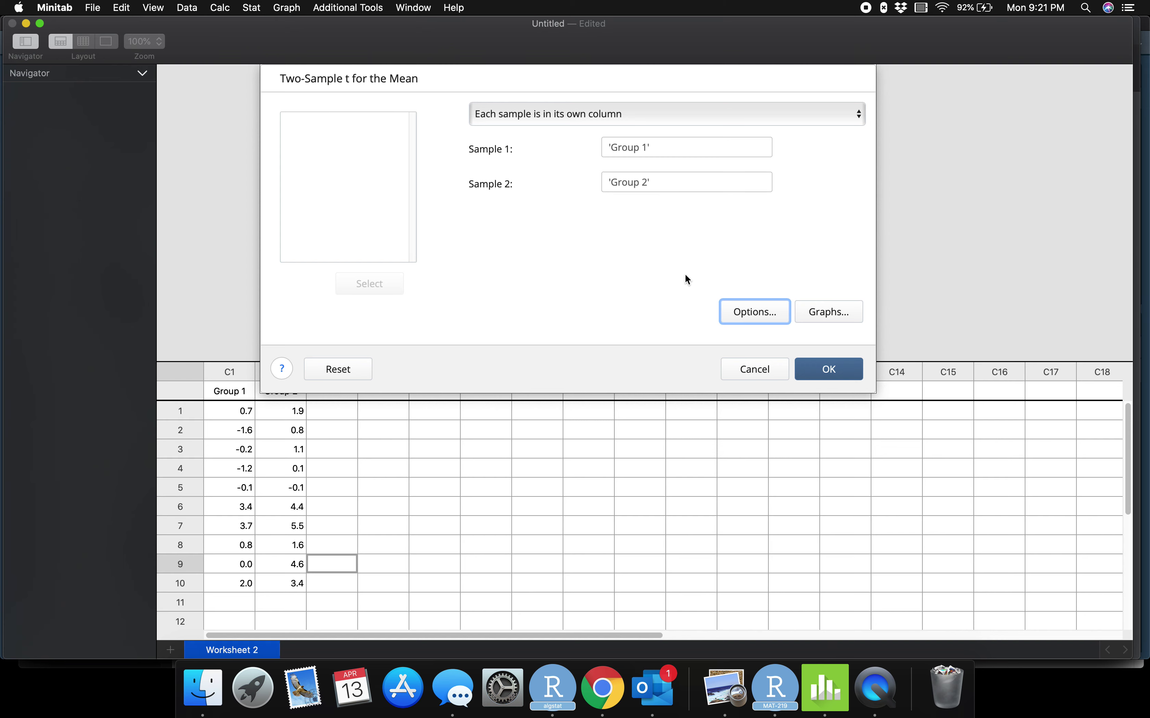
Confirm the test options with 95.0 confidence, hypothesized difference 0.0, a not-equal alternative hypothesis and equal variances not assumed.
click(745, 316)
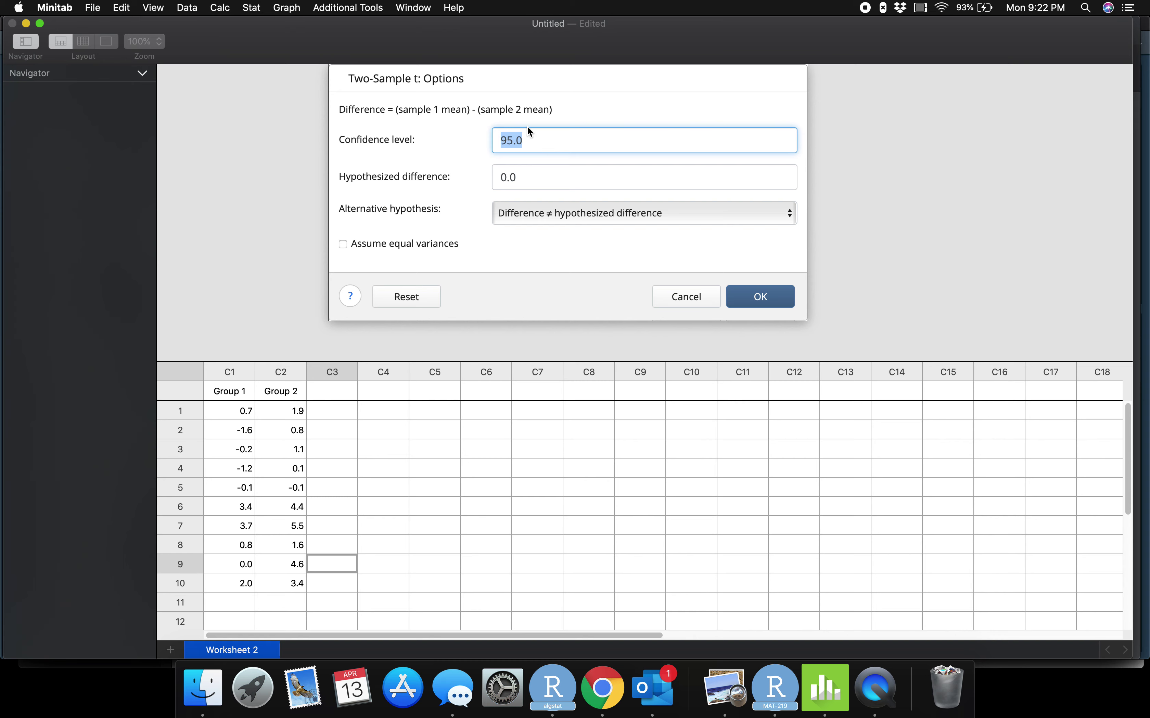
click(500, 139)
click(600, 212)
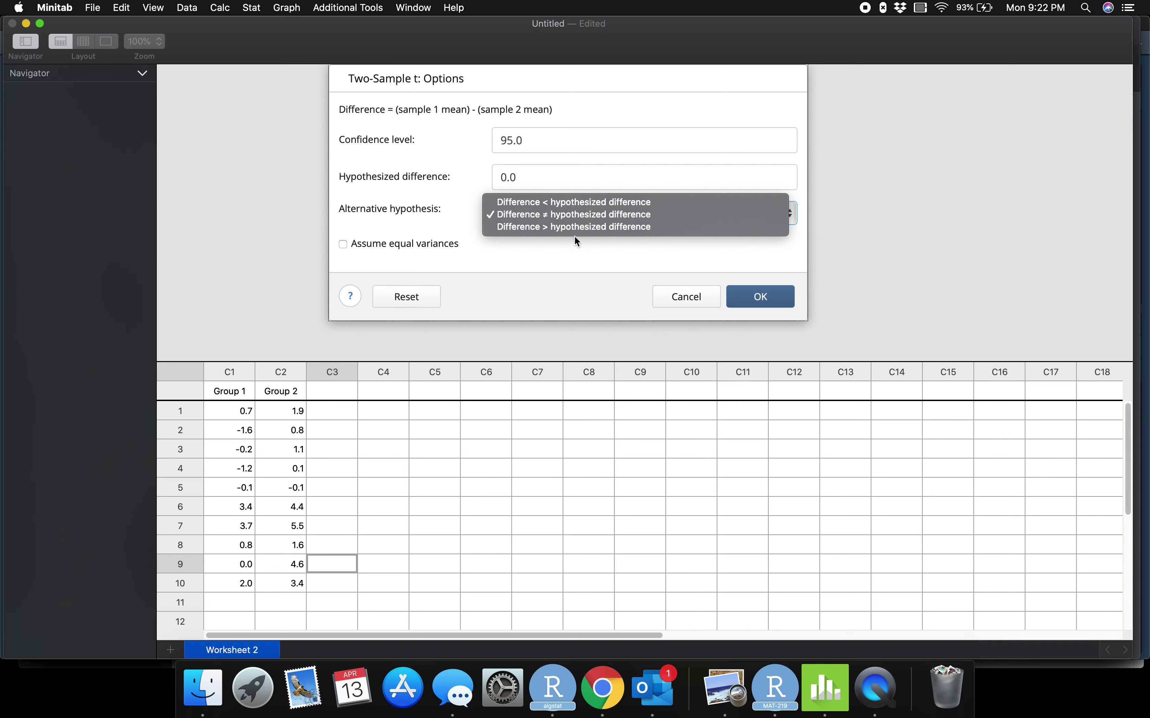
click(569, 260)
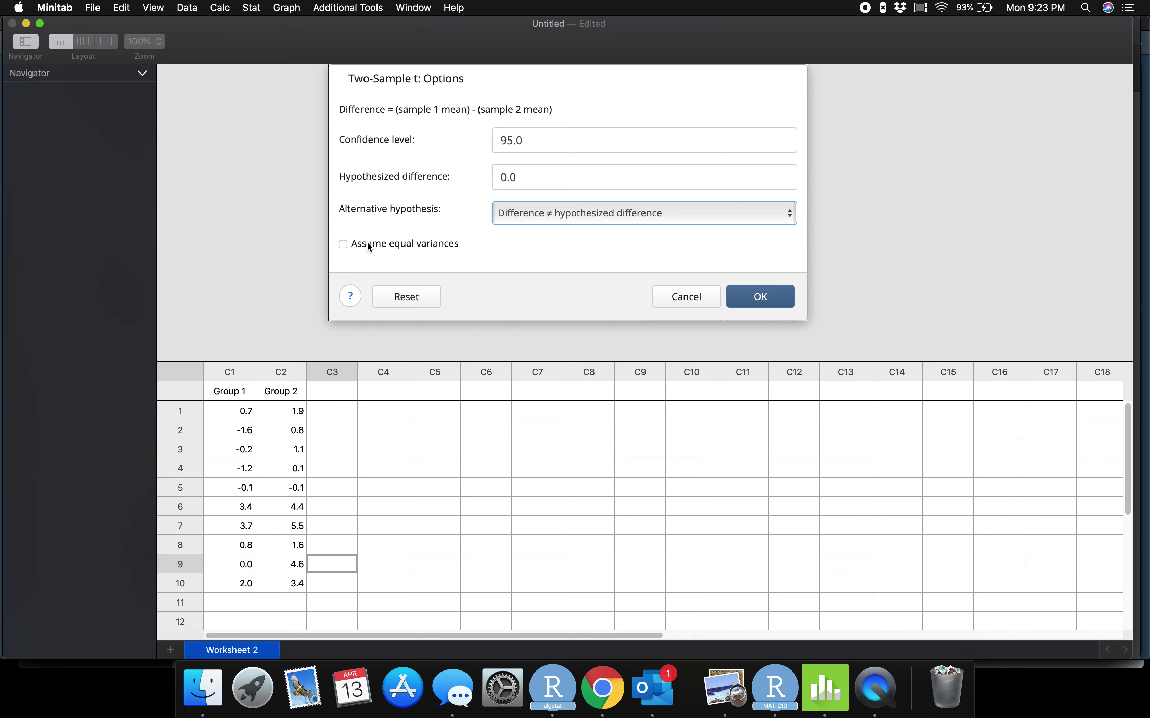
click(343, 244)
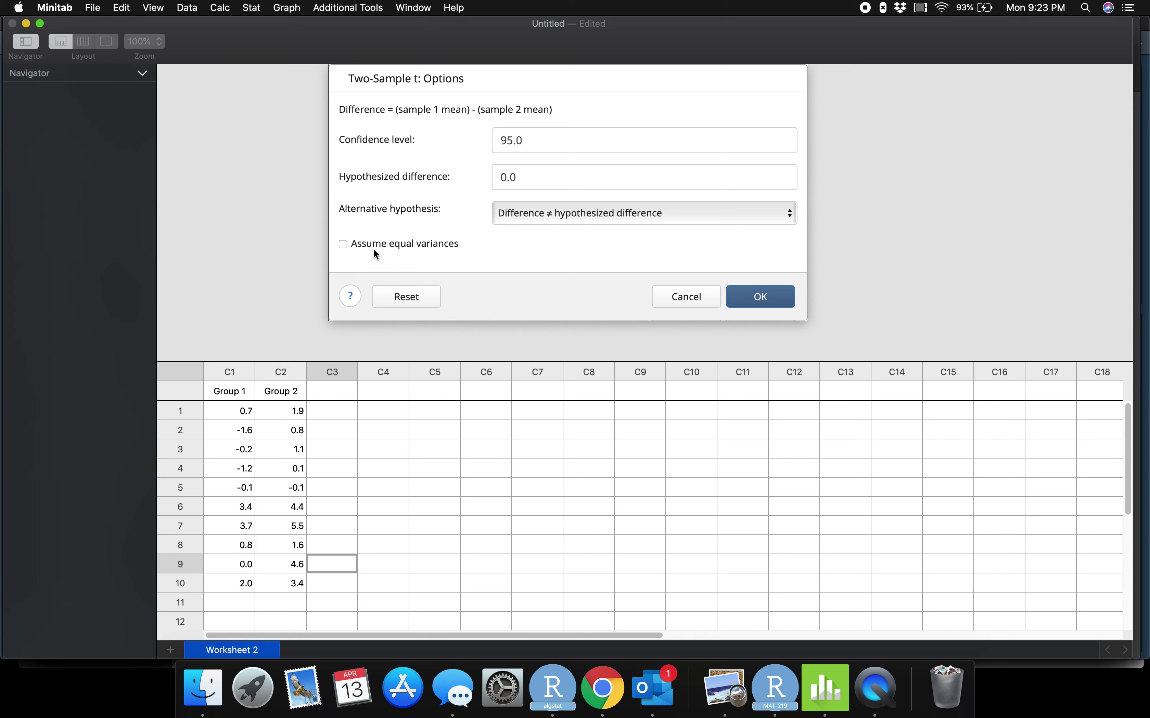
click(758, 298)
click(758, 299)
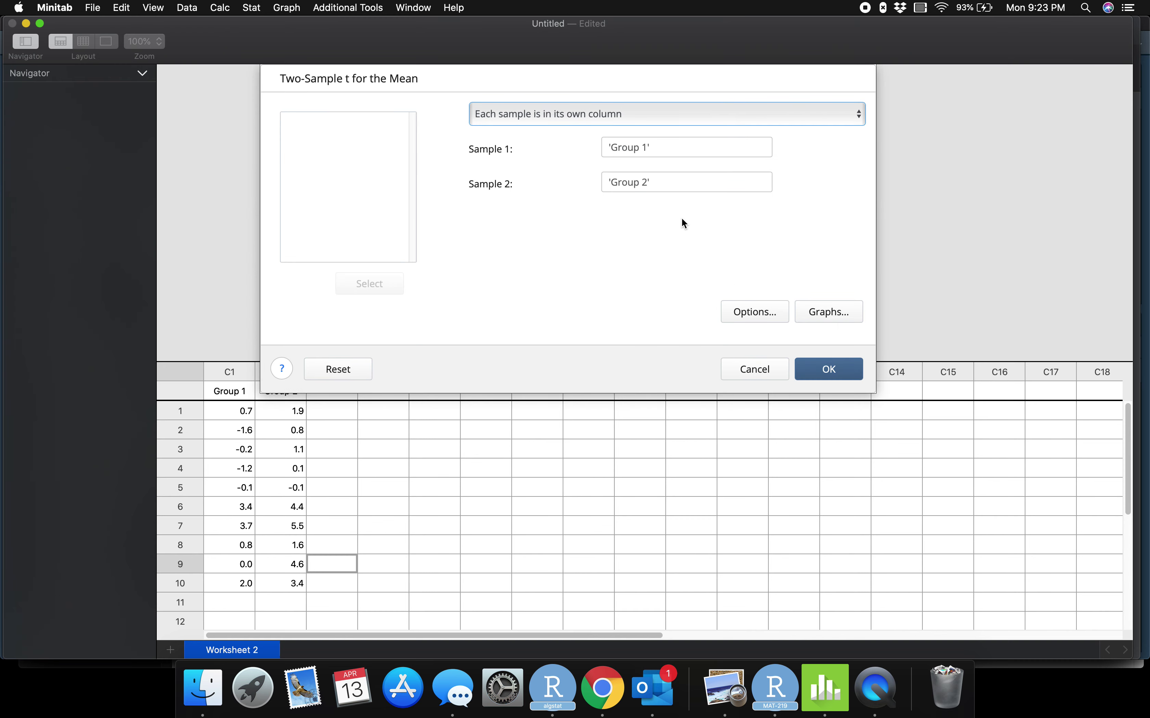
Run the two-sample t-test without an individual value plot or boxplot.
click(840, 312)
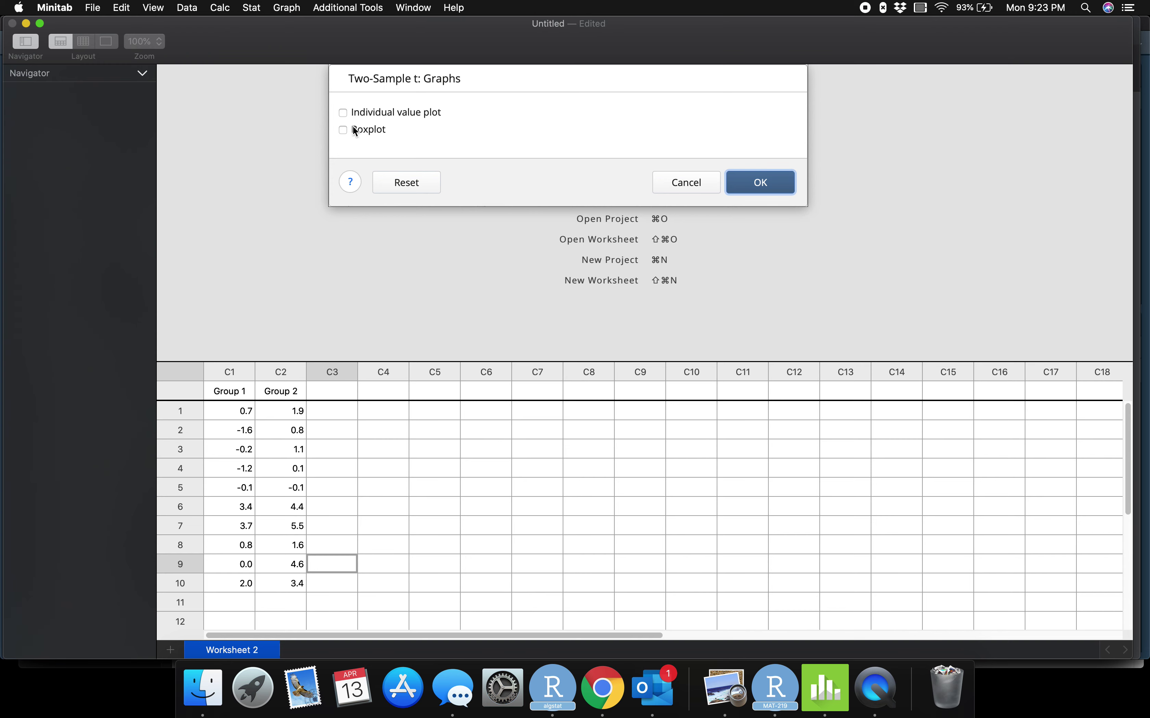
click(757, 185)
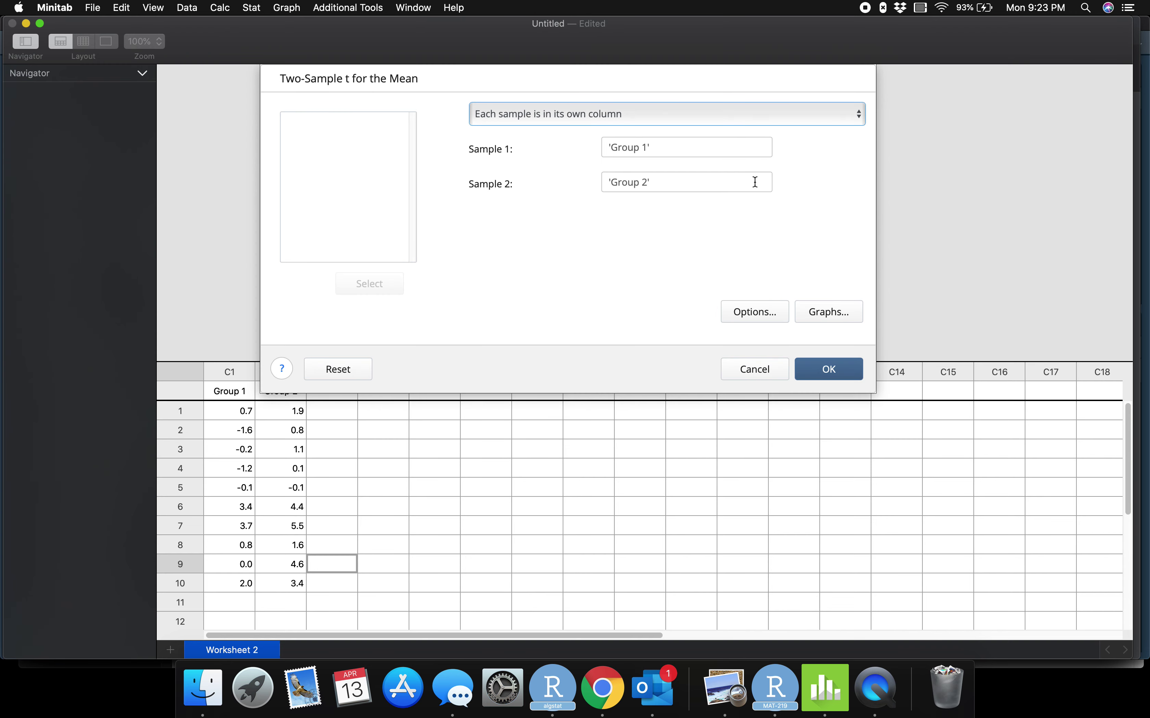
click(825, 377)
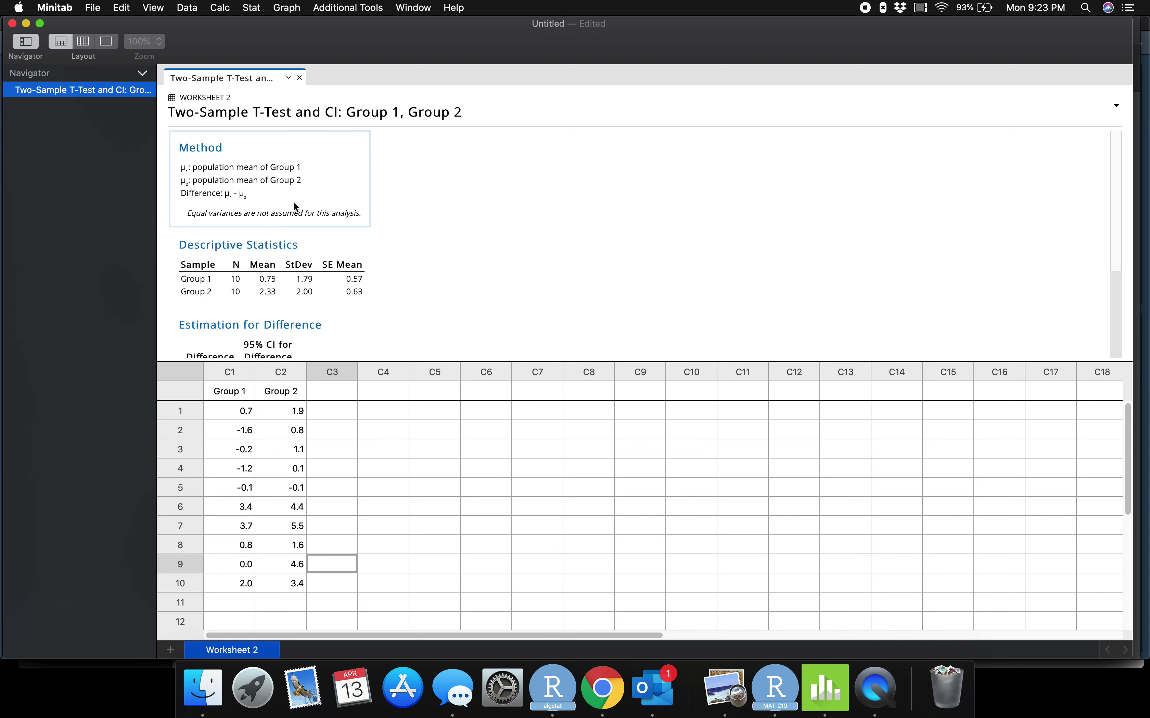
Examine the descriptive statistics, the confidence interval for the difference, and the hypotheses, T-value and P-value in the test output.
scroll(440, 257, down, 3)
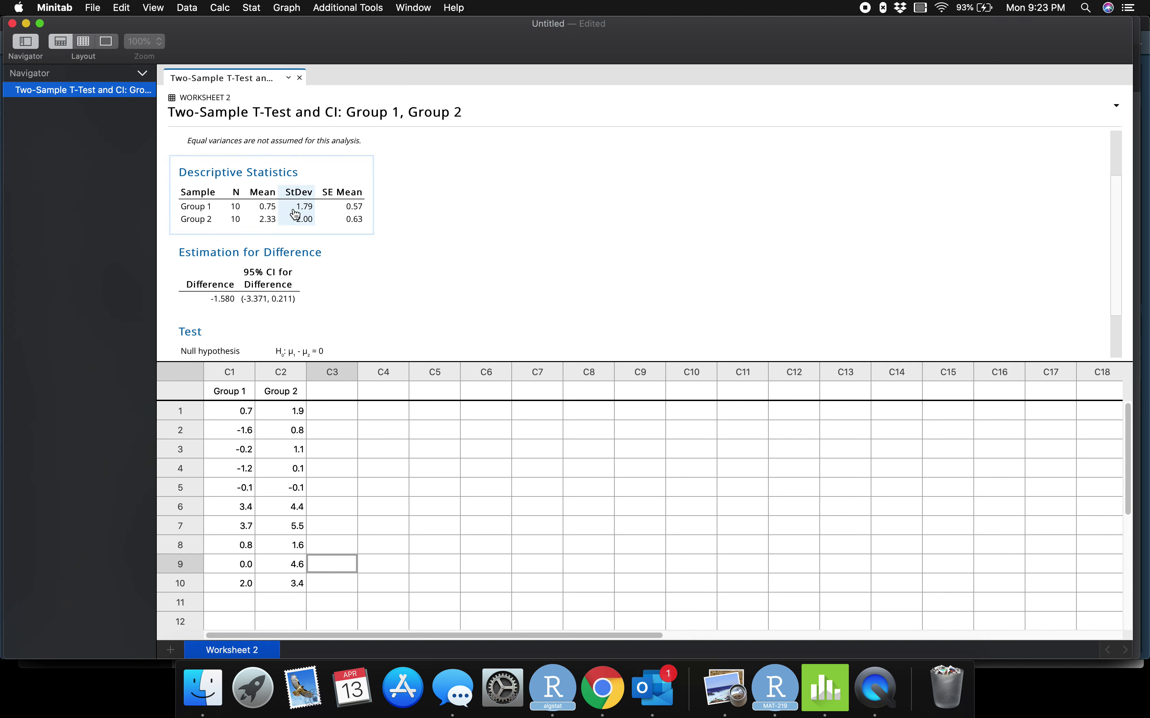
scroll(352, 268, down, 3)
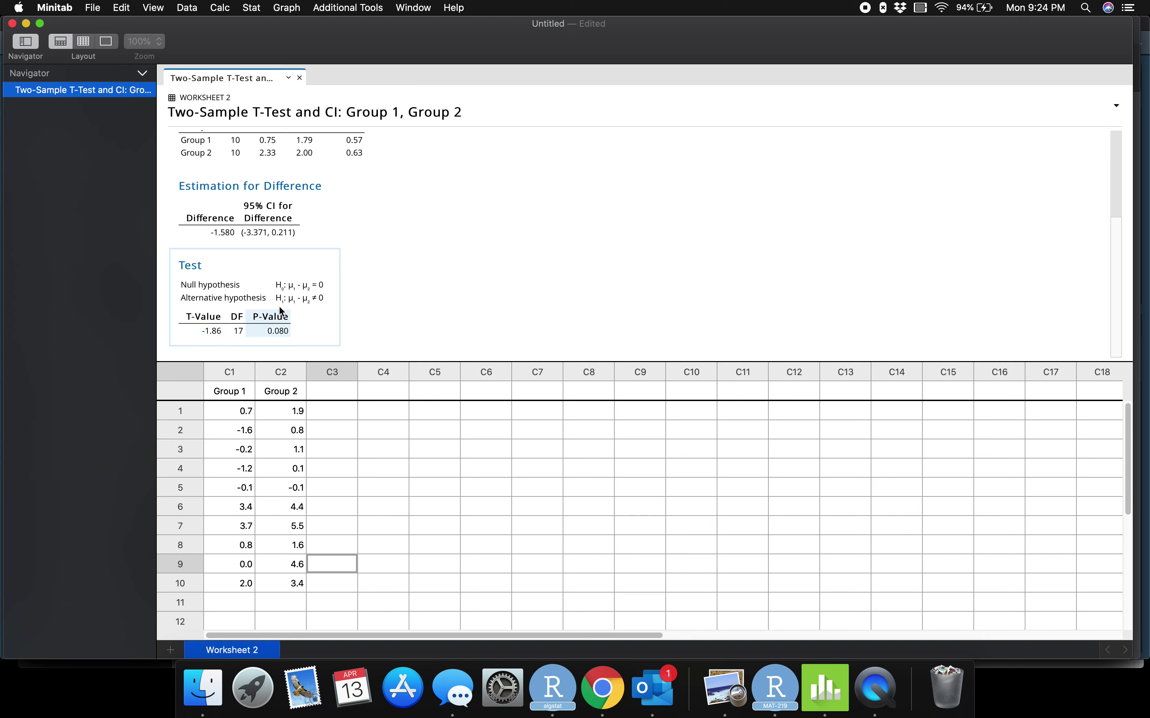
scroll(351, 291, up, 3)
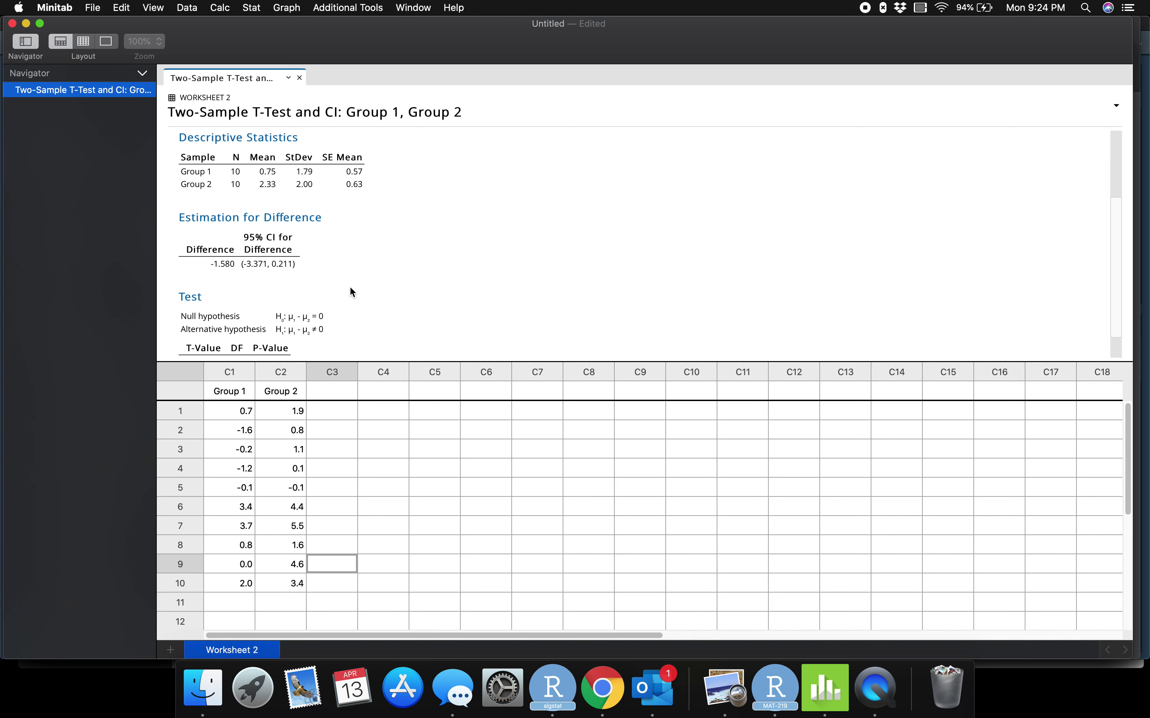
scroll(351, 291, down, 2)
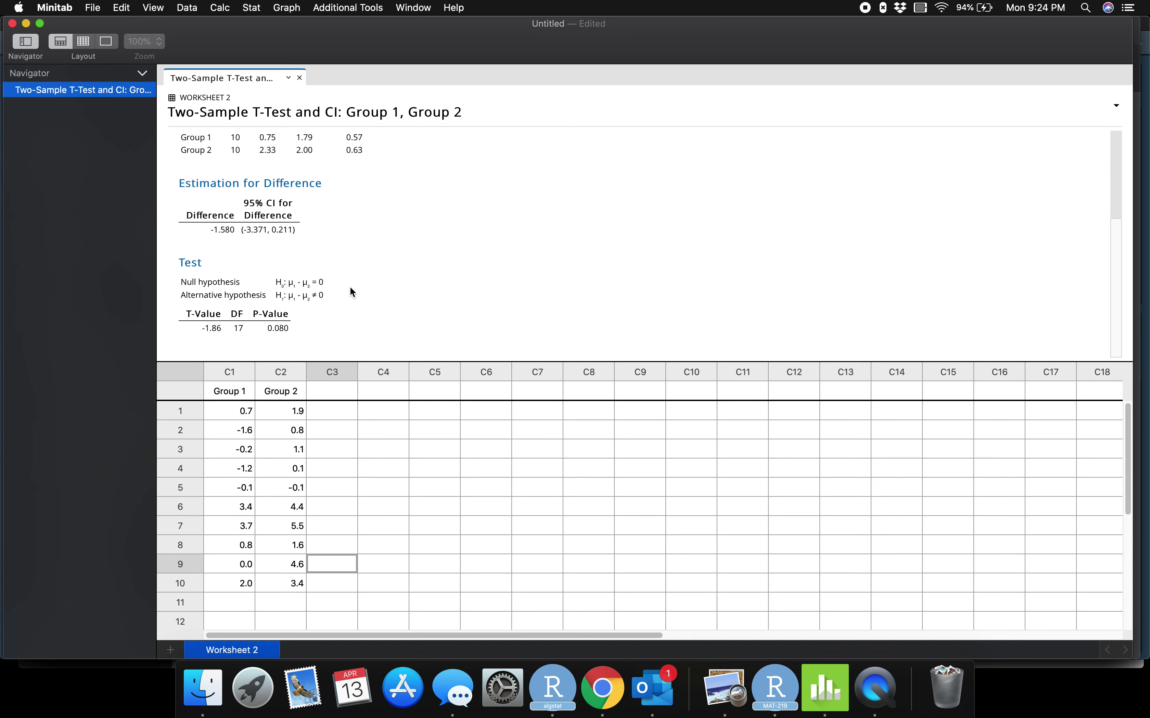
scroll(351, 291, up, 2)
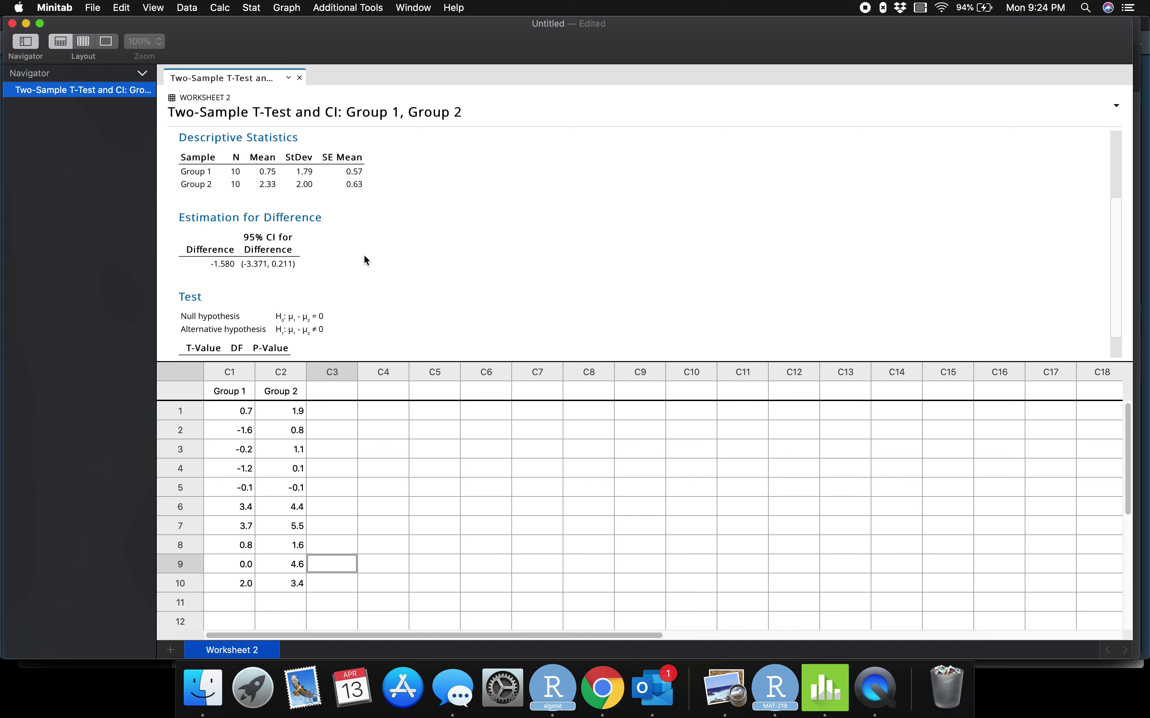
Delete the existing two-sample t-test output for Group 1 and Group 2.
scroll(364, 255, down, 2)
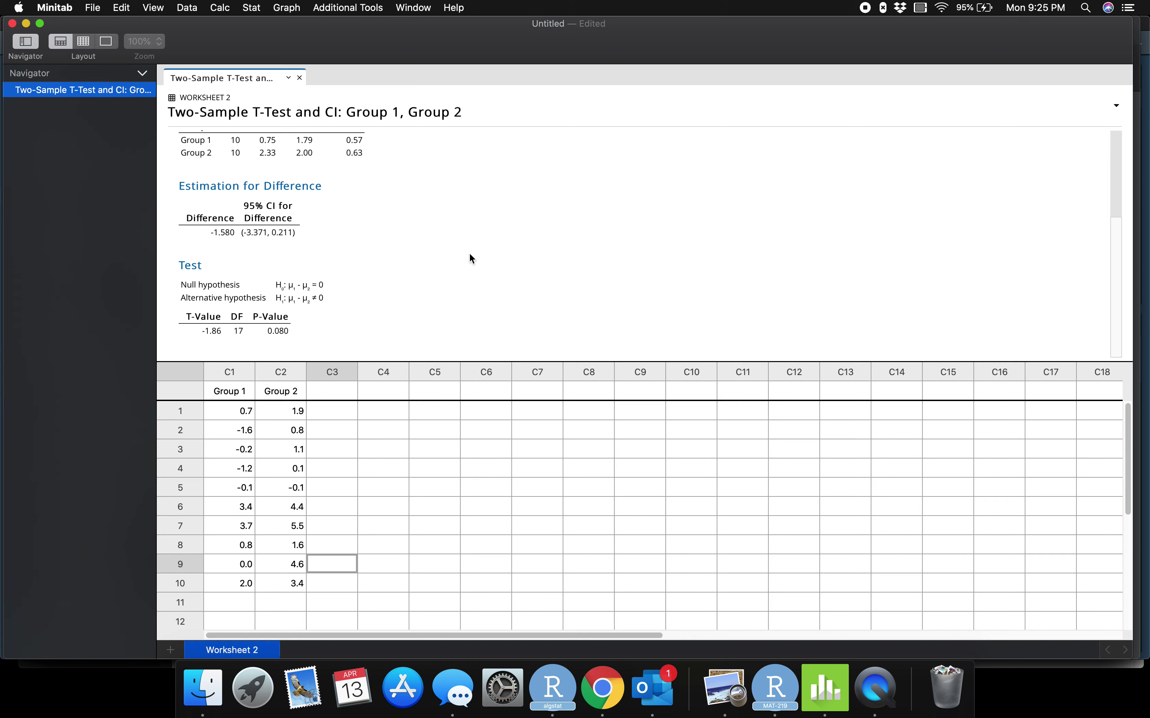
right_click(59, 90)
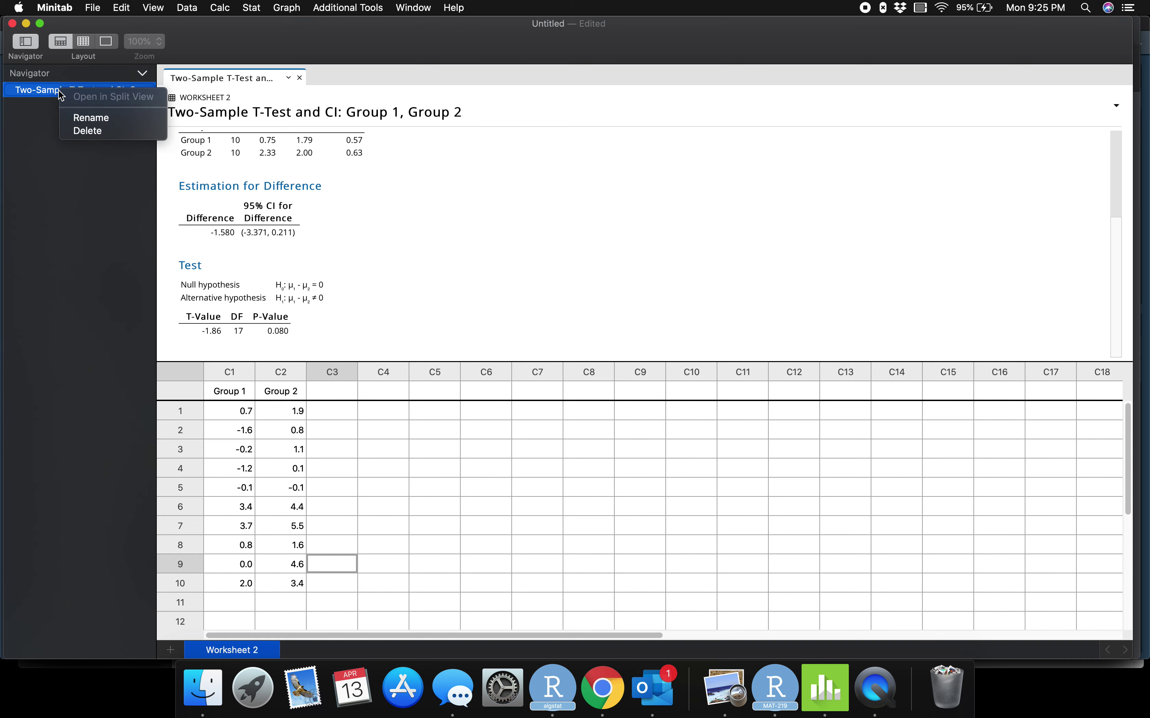
click(70, 133)
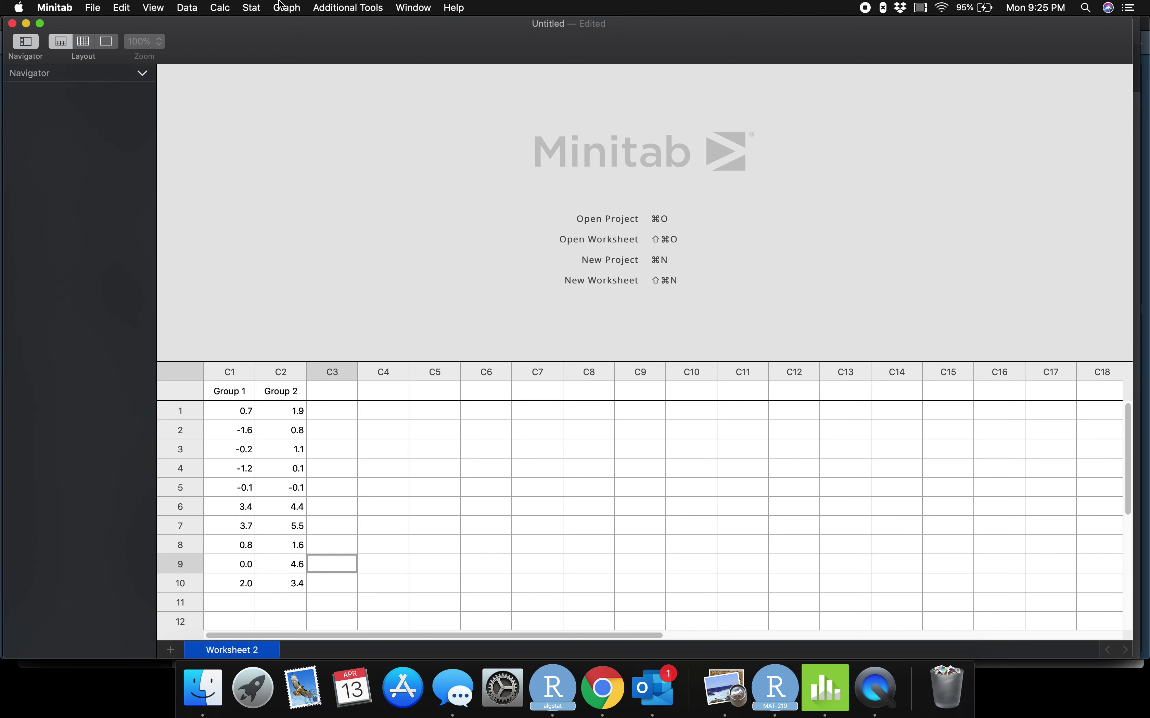
Set up another two-sample t-test of Group 1 and Group 2 with a not-equal alternative hypothesis and equal variances assumed.
click(251, 8)
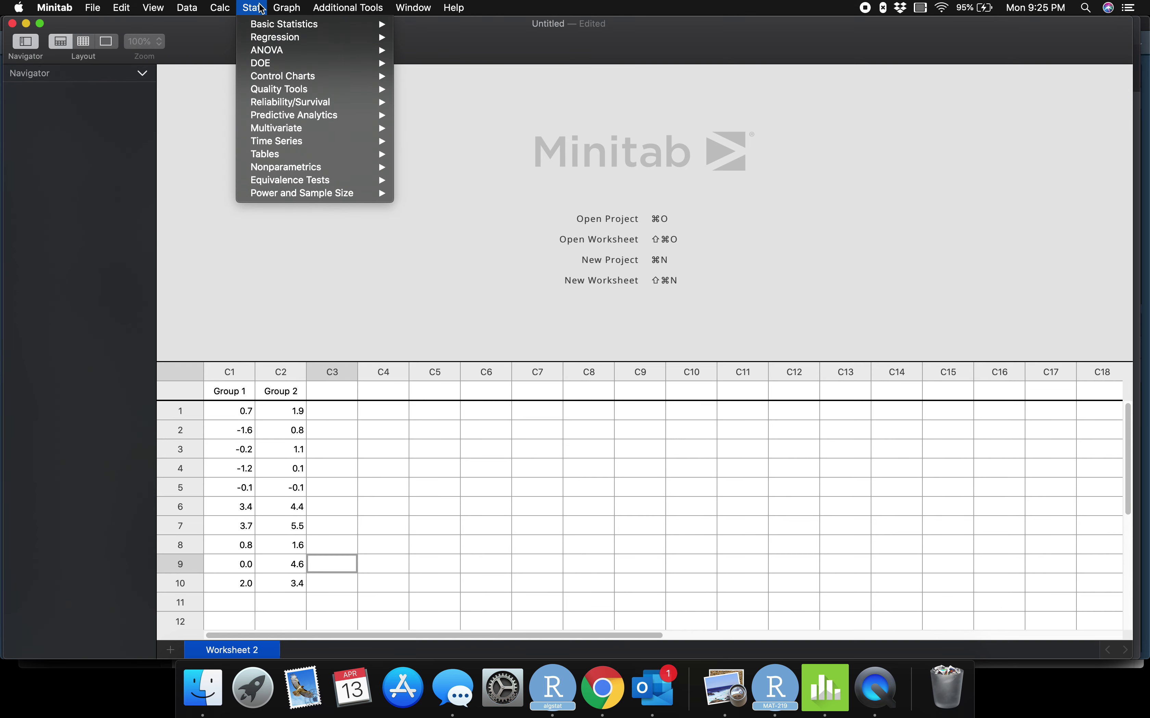
mouse_move(328, 25)
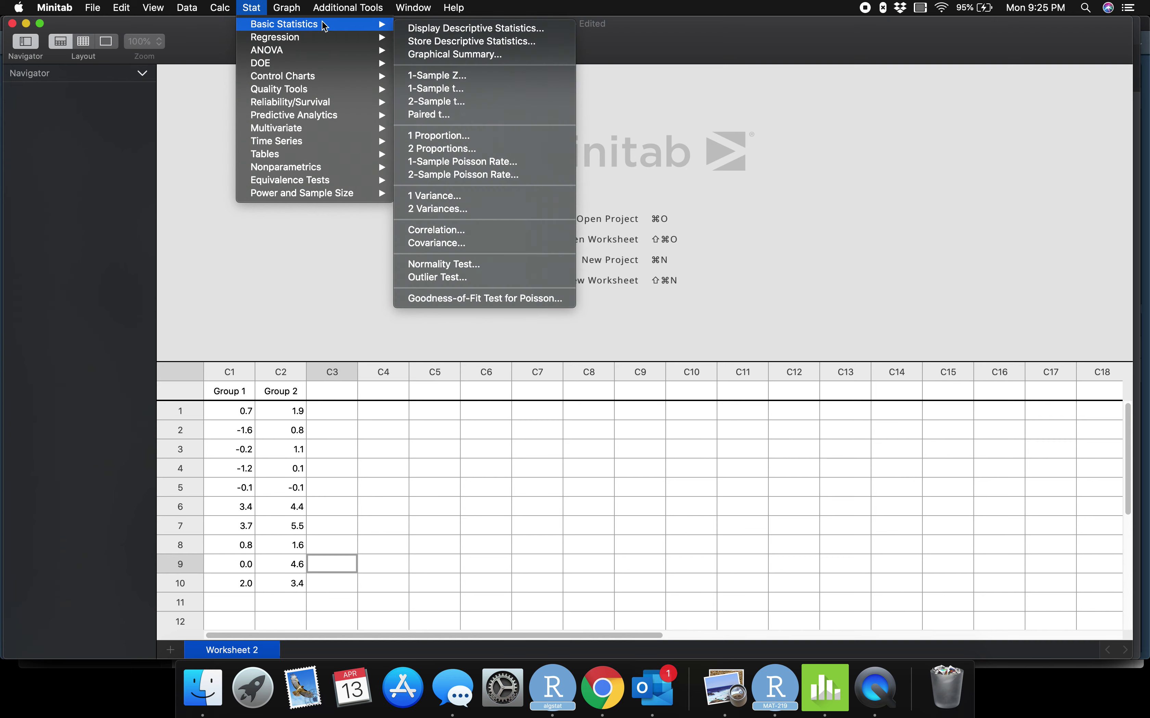
click(420, 102)
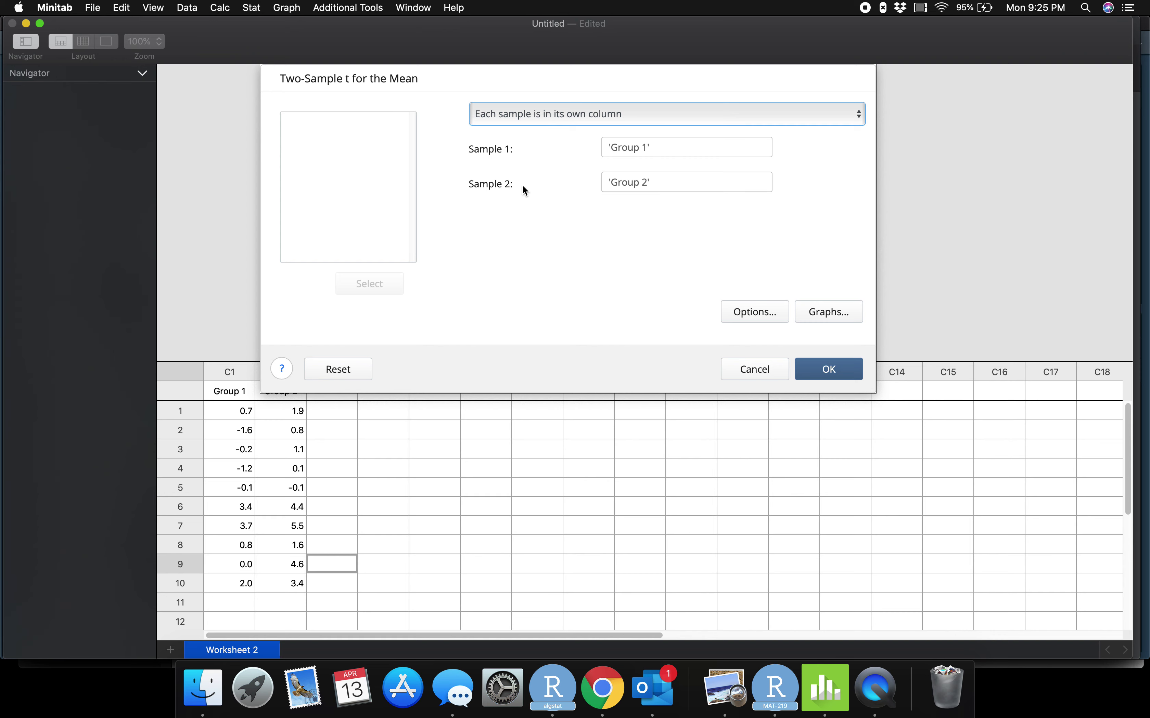
click(762, 313)
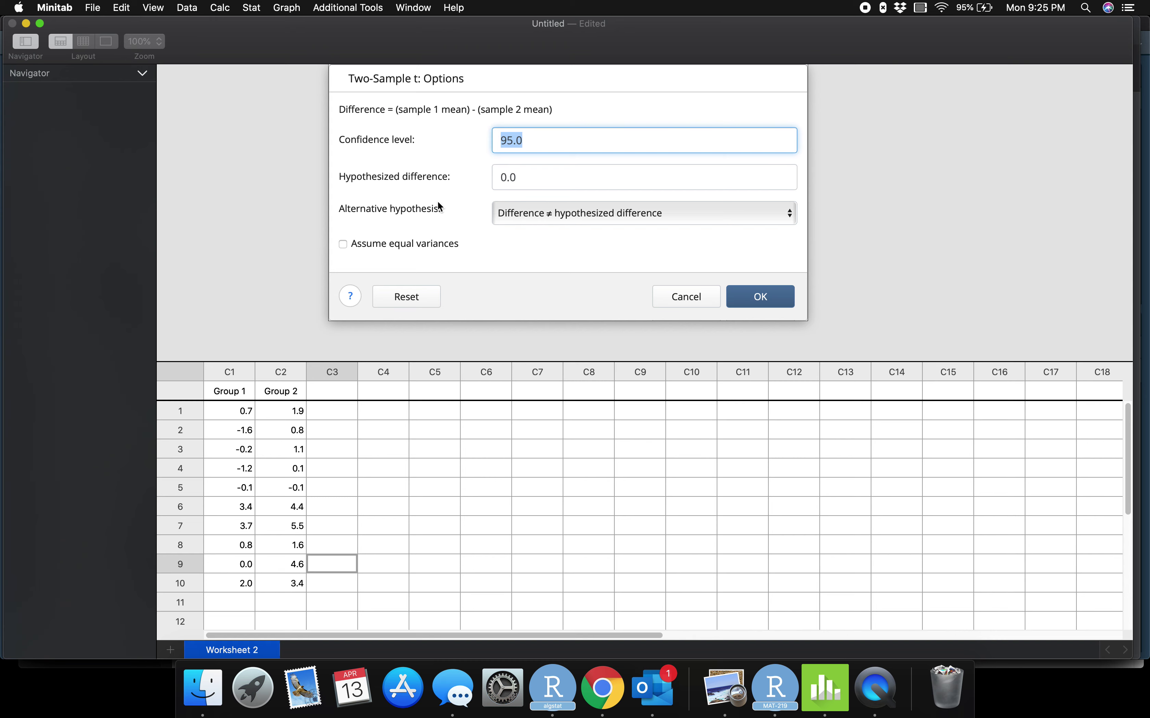
click(538, 213)
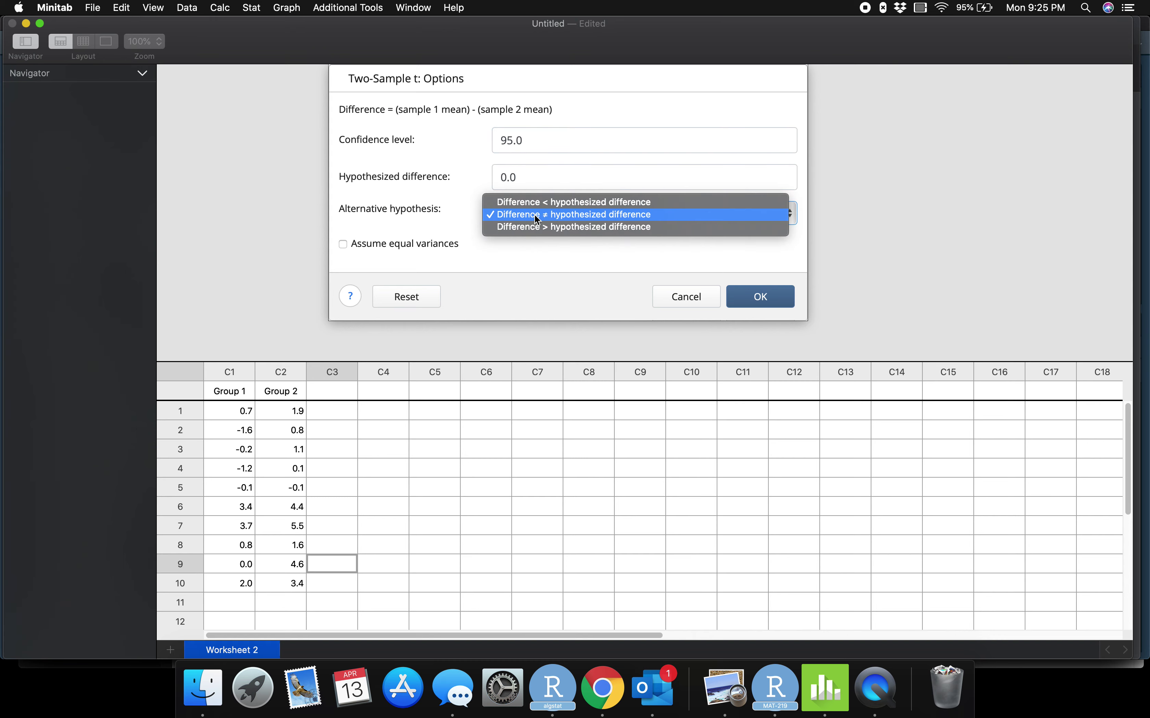
click(535, 211)
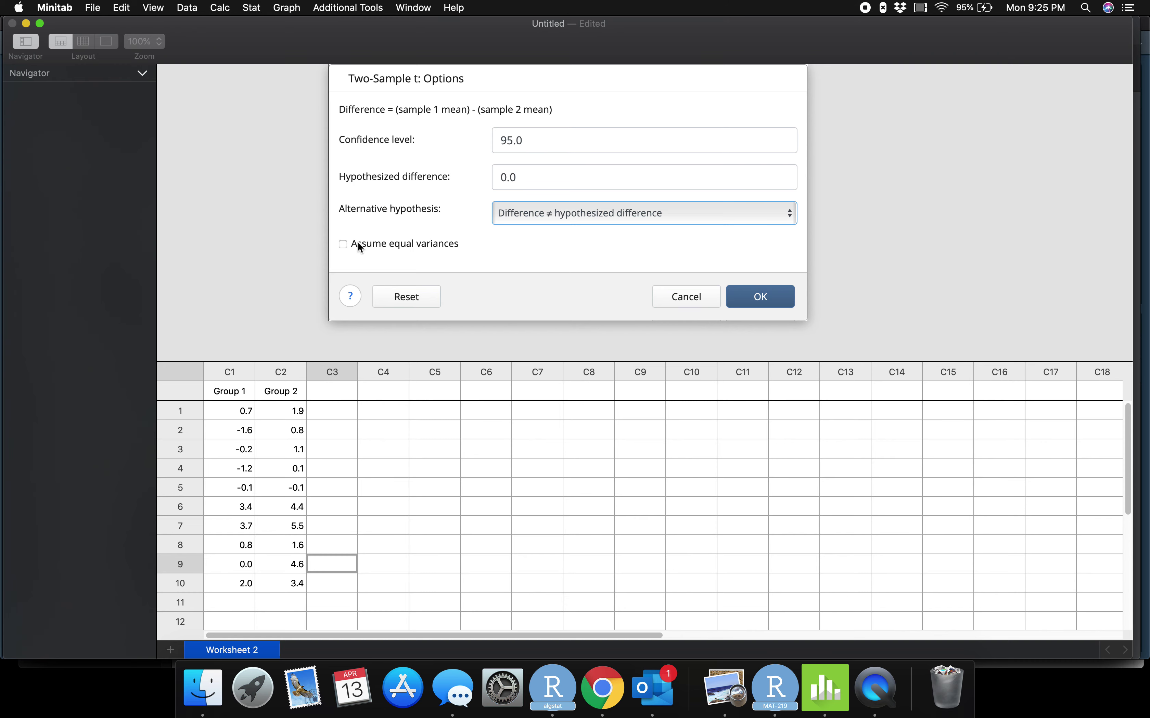
click(342, 244)
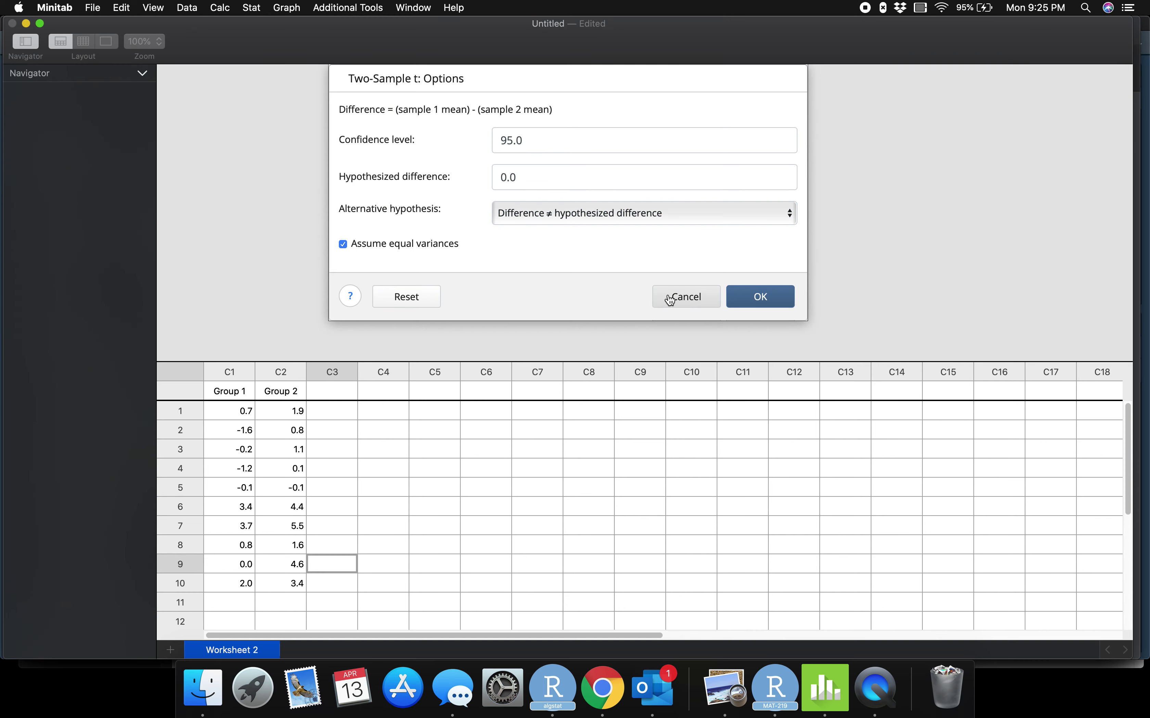
click(754, 297)
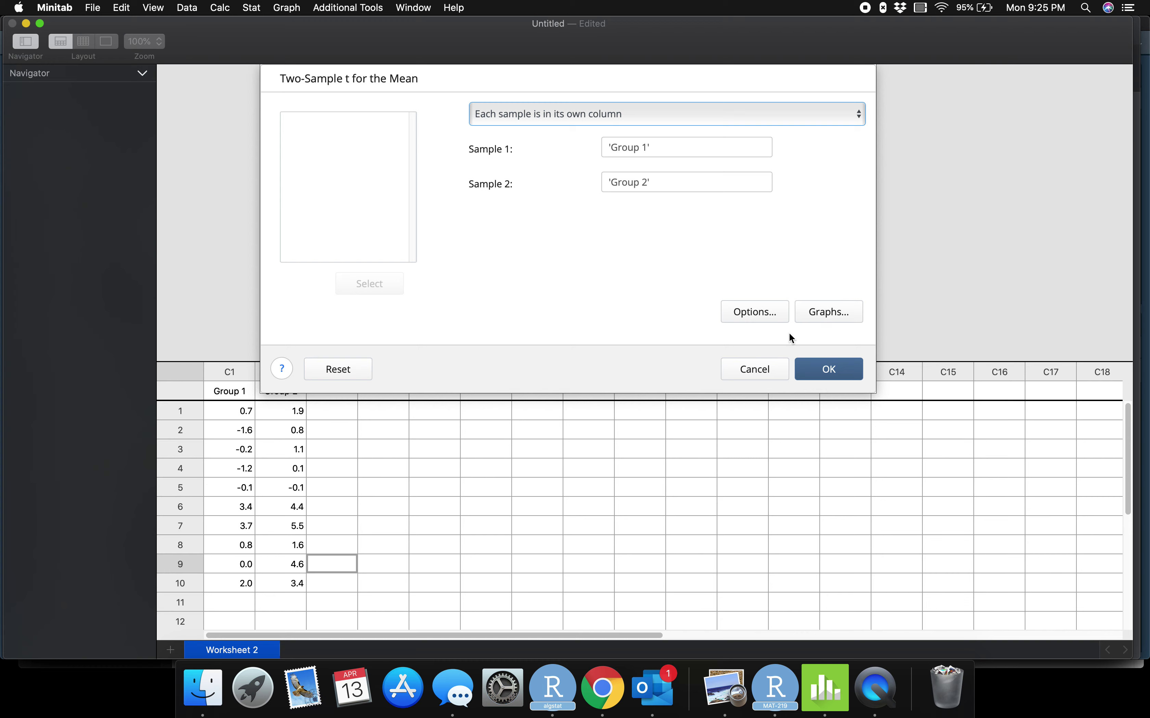
Run the equal-variances two-sample t-test and review its confidence interval, T-value and P-value.
click(820, 372)
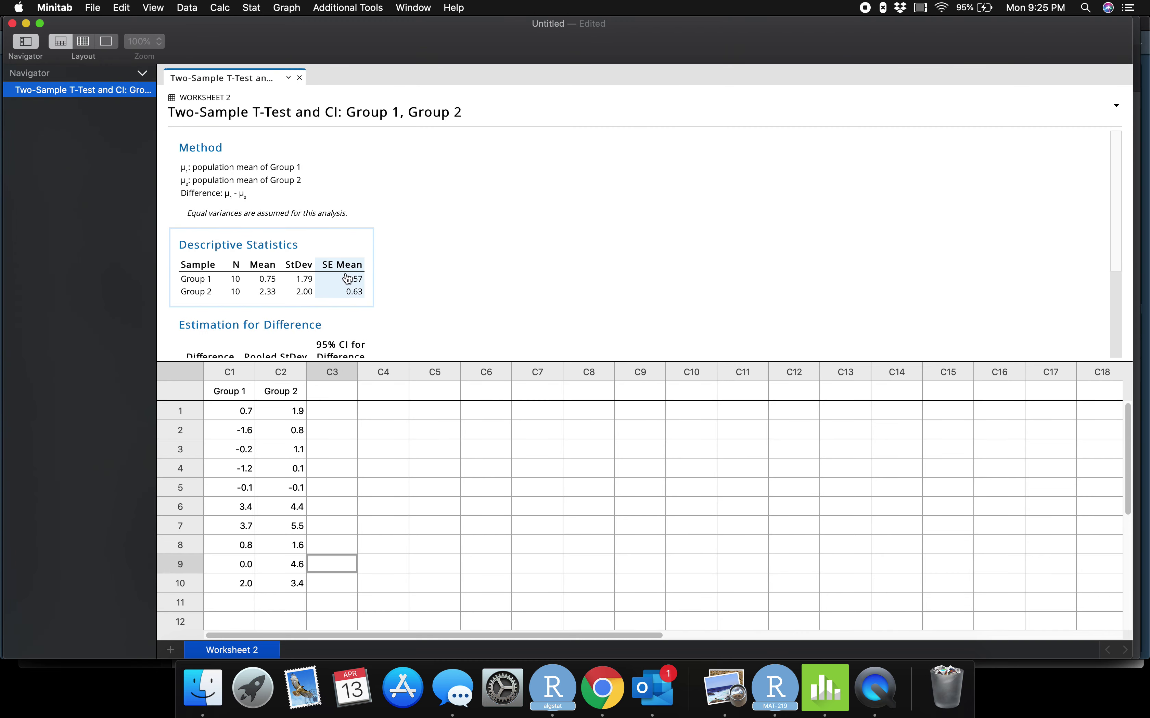
scroll(347, 274, down, 2)
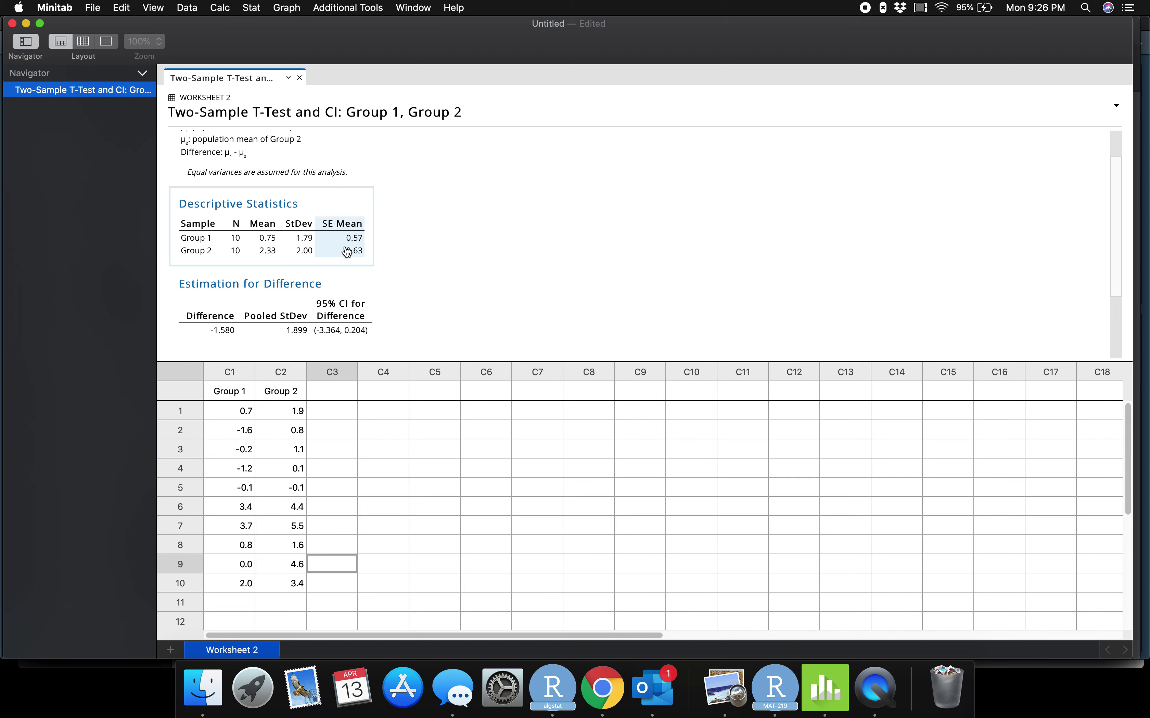
scroll(349, 253, down, 3)
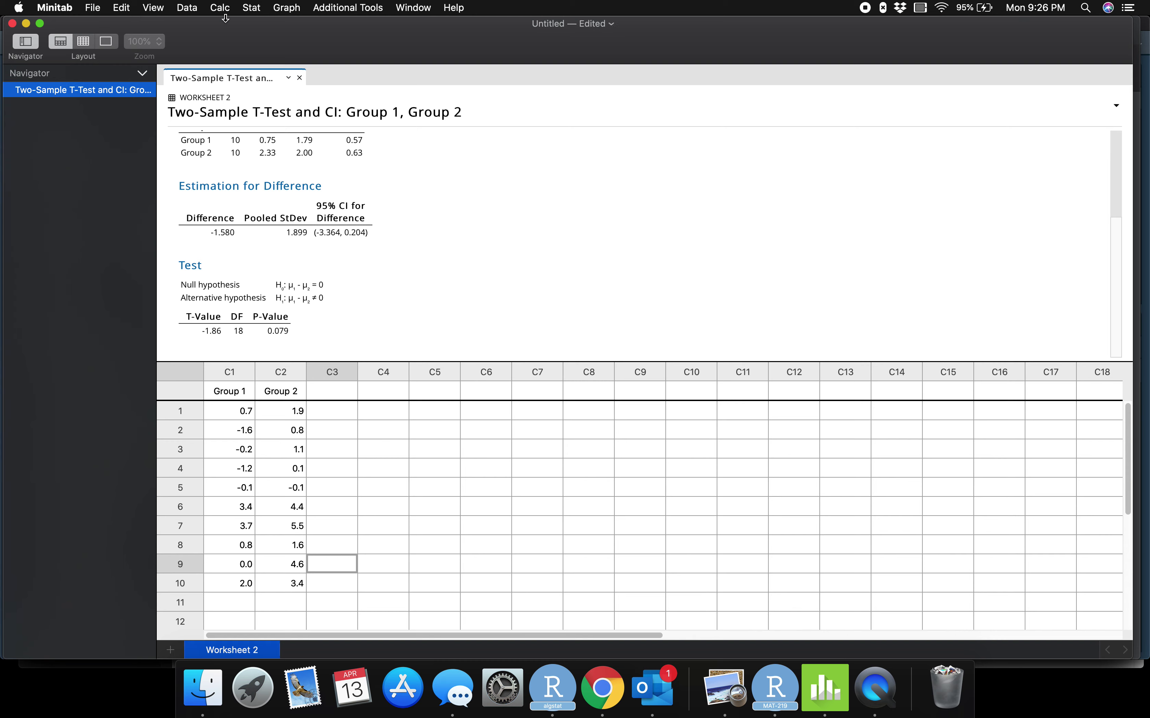
Set up a paired t-test with each sample in a column, using Group 1 as Sample 1 and Group 2 as Sample 2.
click(252, 8)
mouse_move(270, 29)
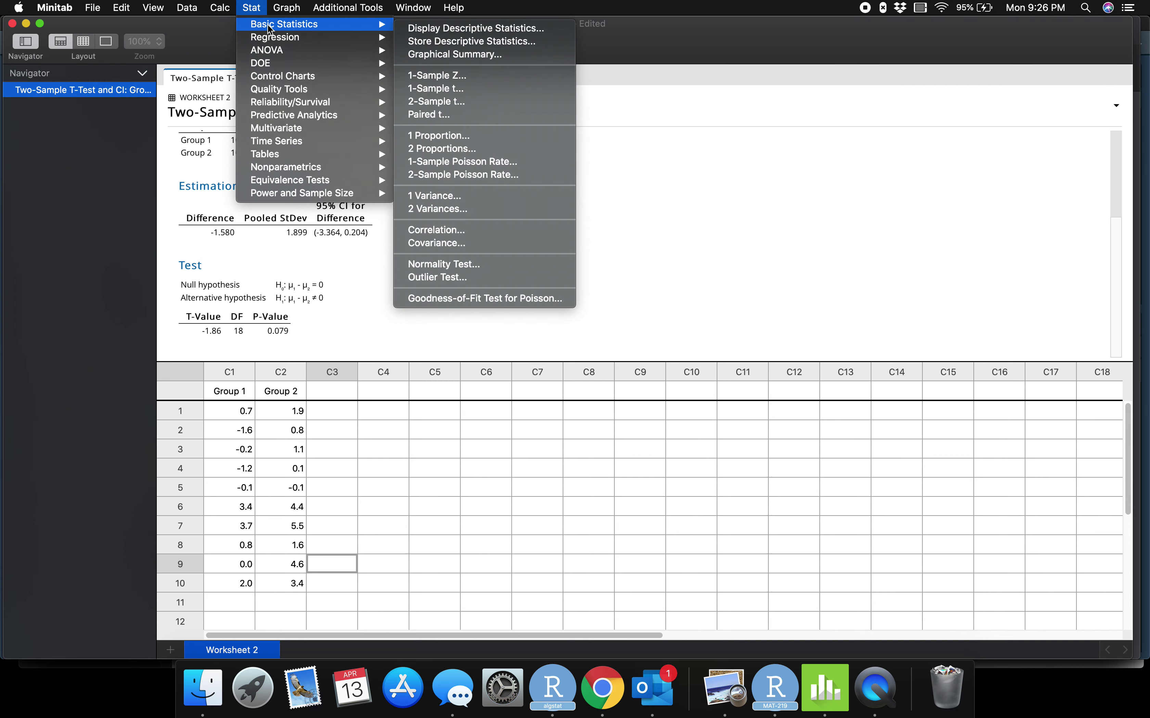
click(462, 116)
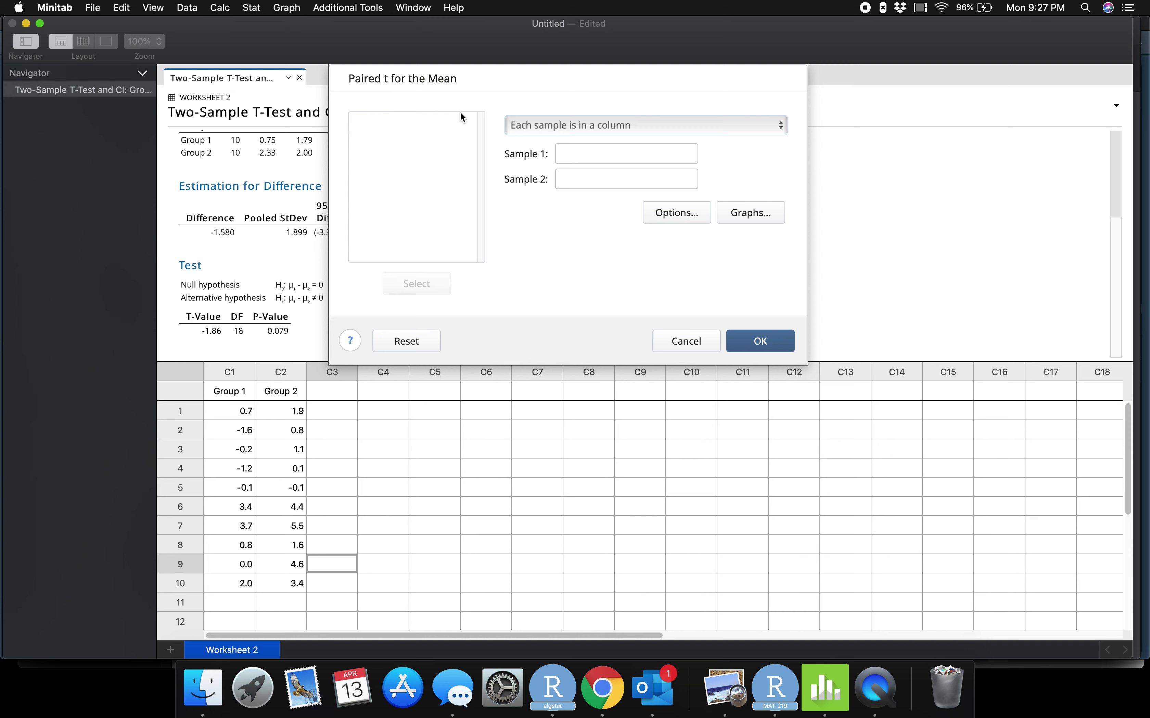
click(575, 153)
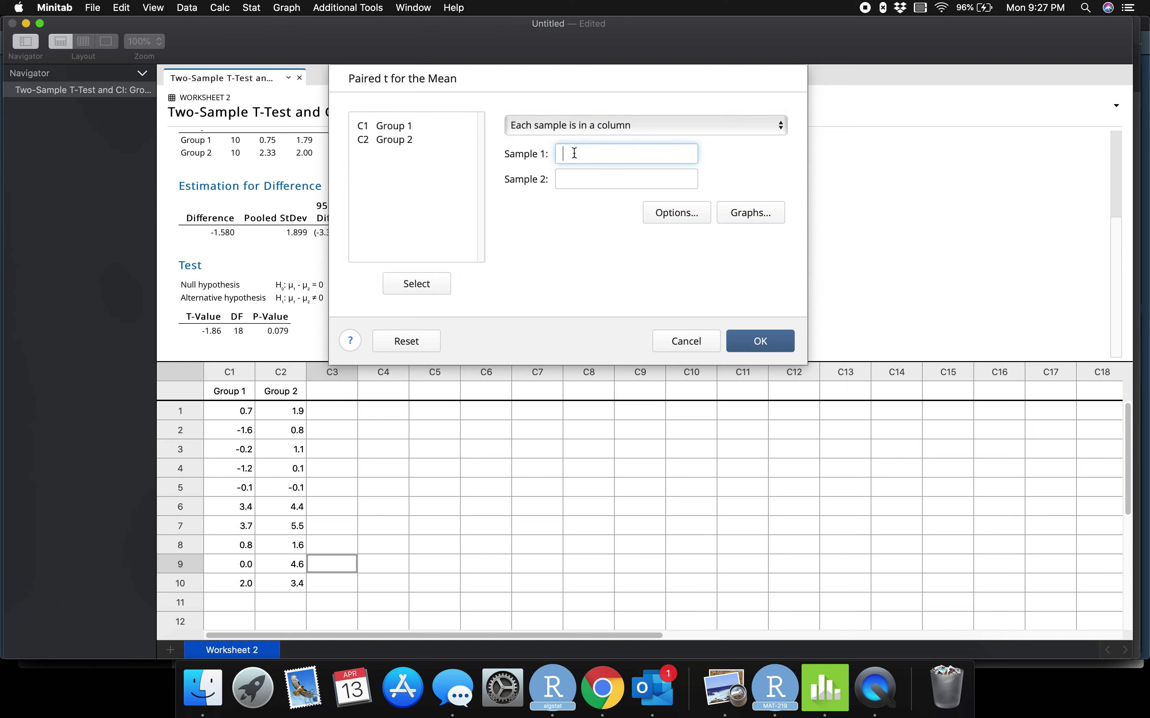
click(411, 128)
click(416, 284)
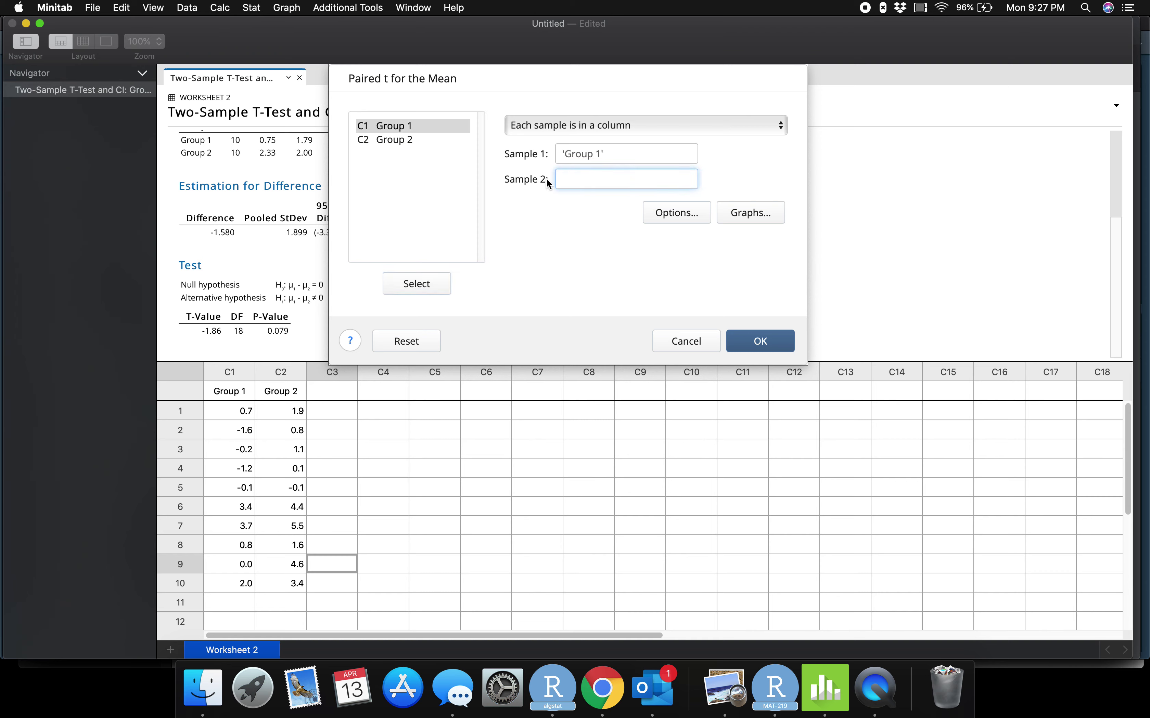
click(391, 128)
click(391, 139)
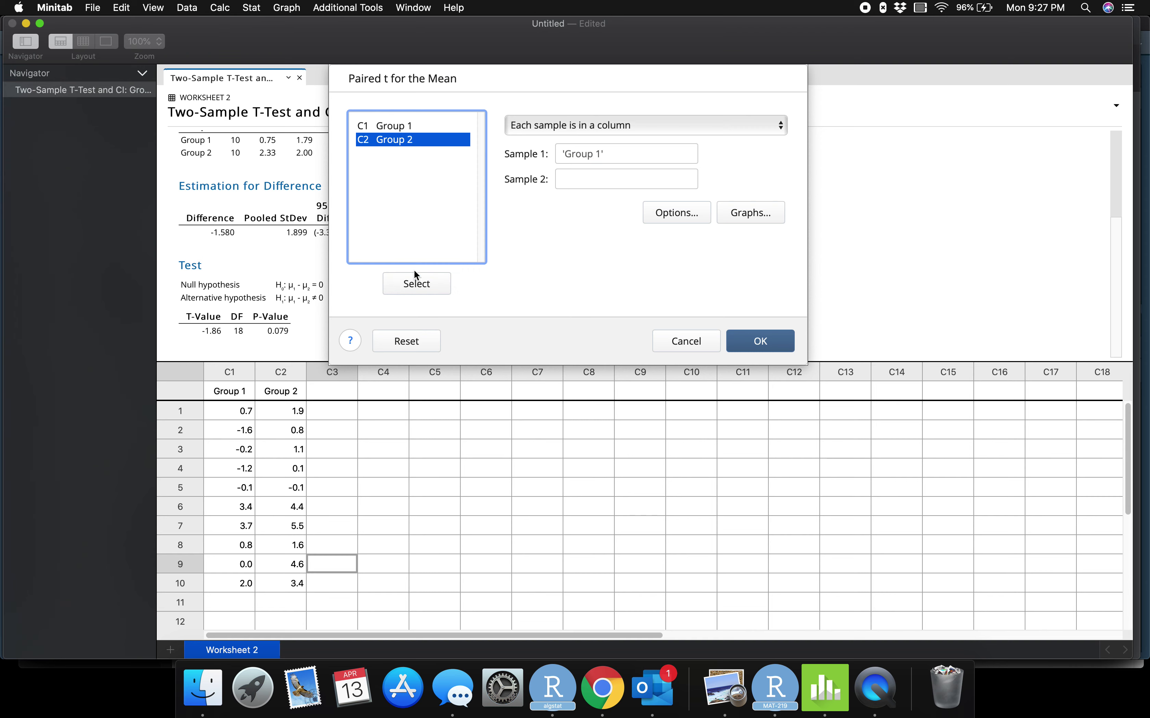
click(415, 291)
Confirm the paired test options with 95.0 confidence, hypothesized difference 0.0 and a not-equal alternative hypothesis, leaving all graphs of differences off.
click(687, 211)
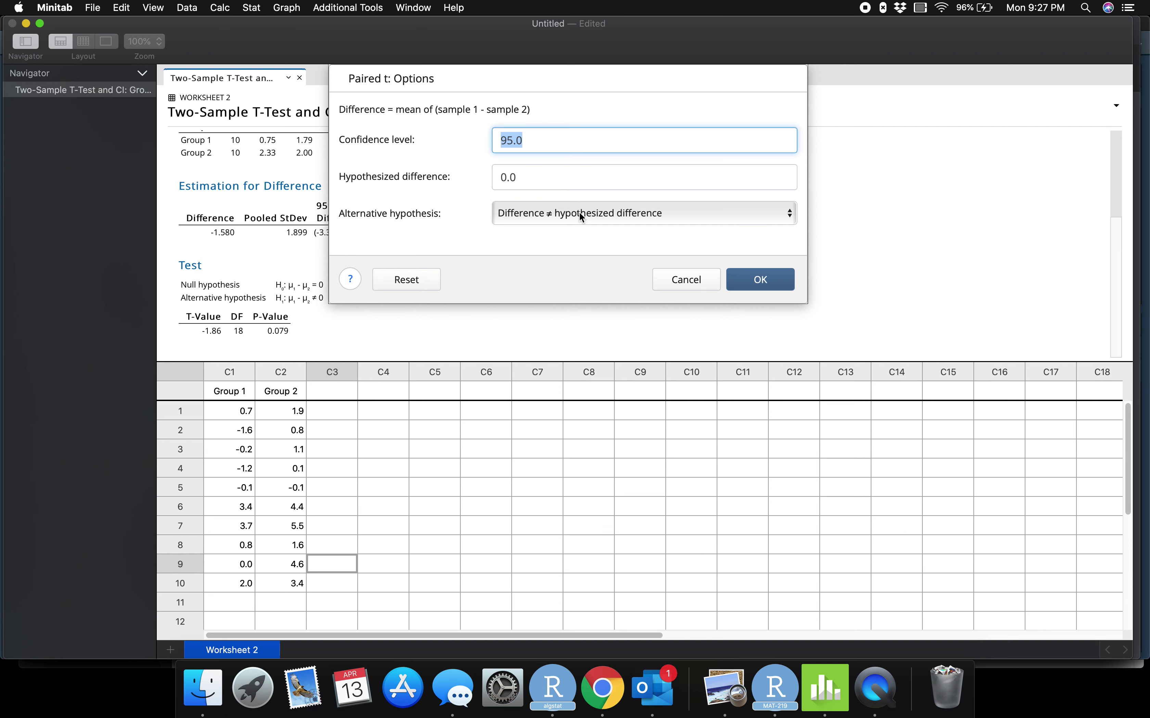
click(761, 284)
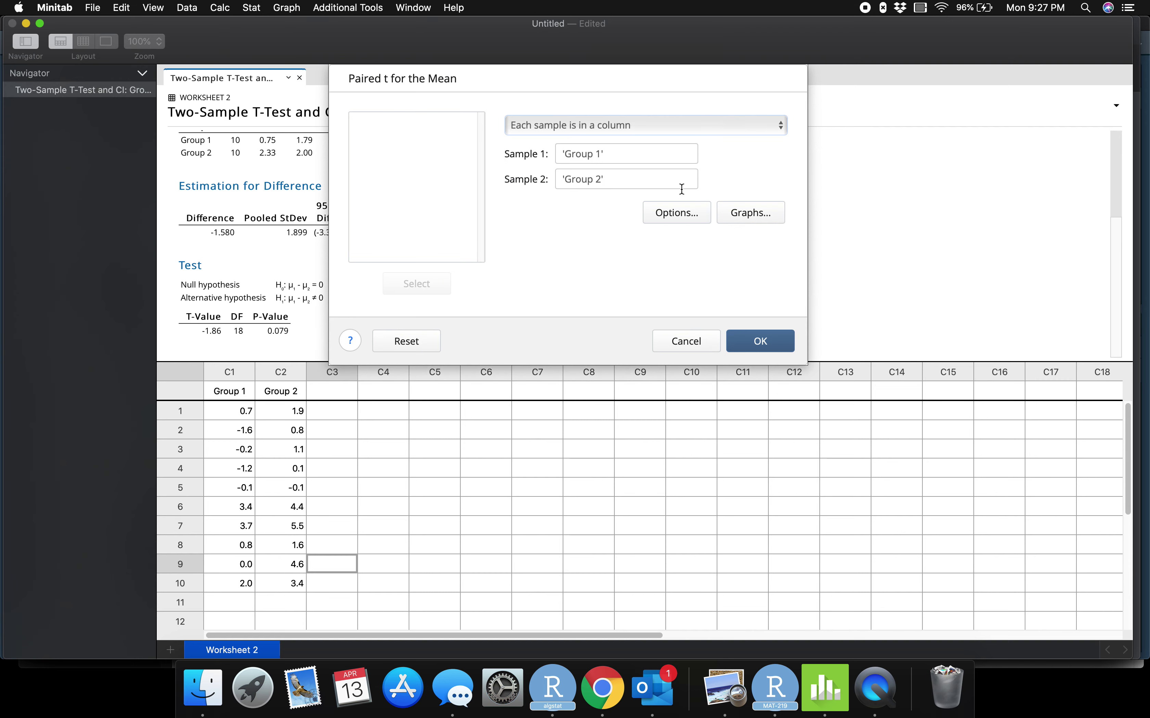
click(744, 214)
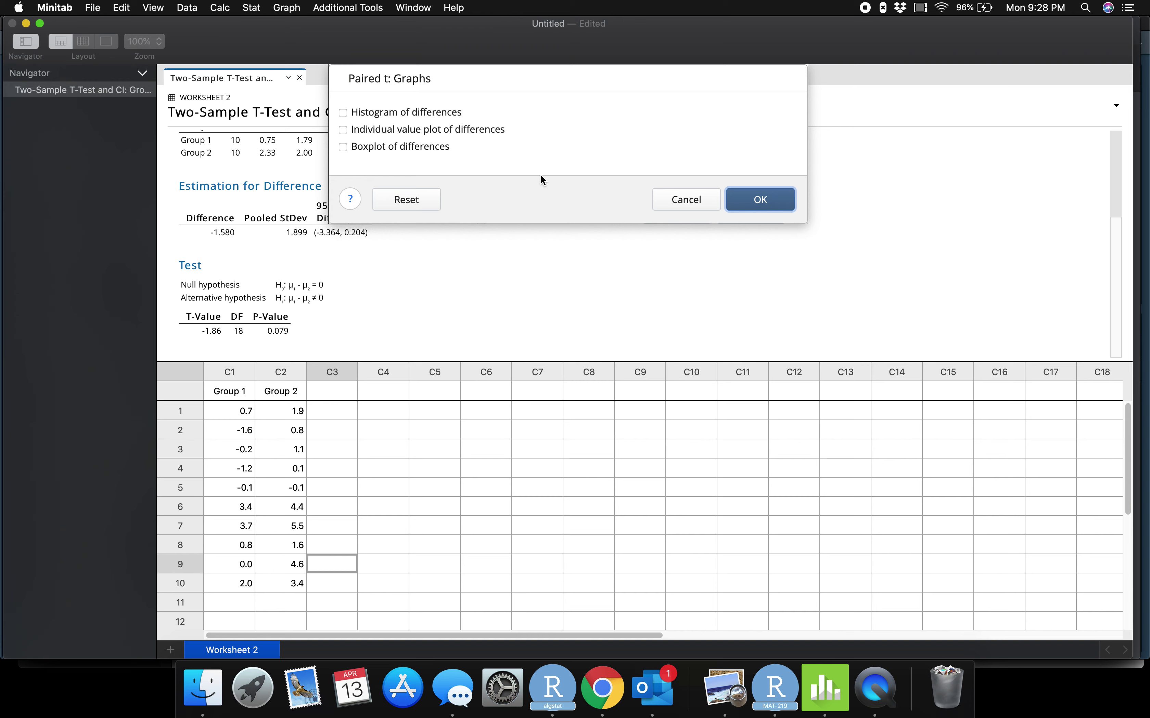
click(758, 205)
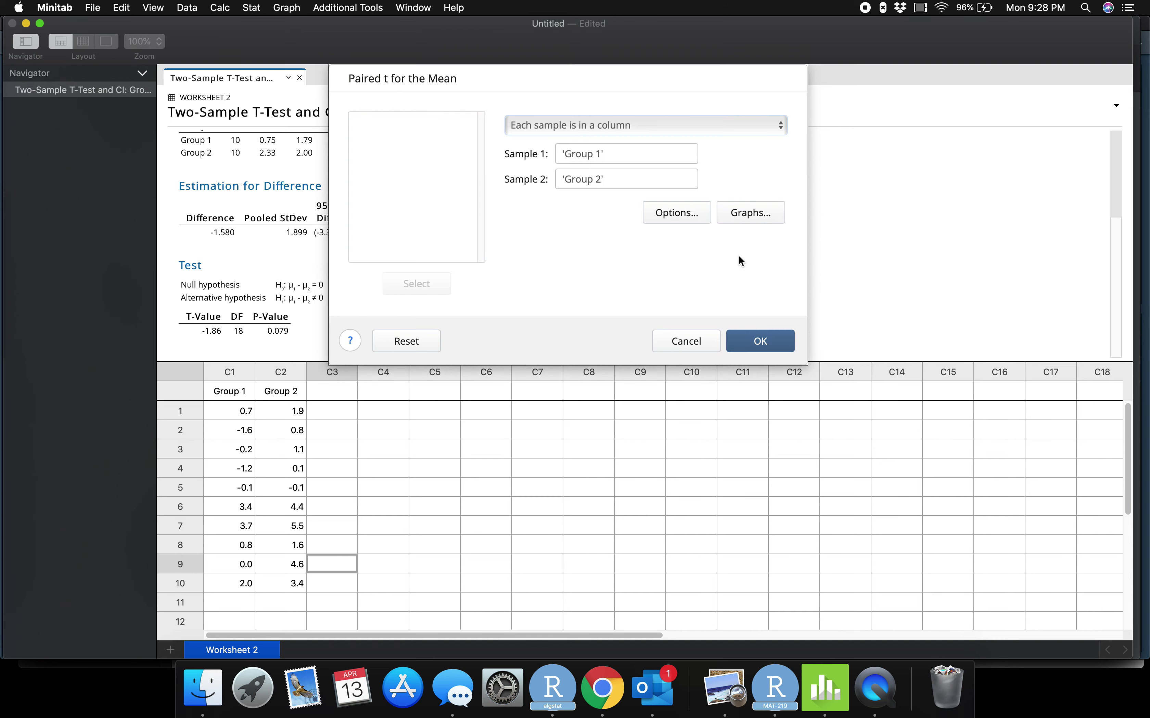
Run the paired t-test and review its paired difference estimate, confidence interval and test results.
click(769, 339)
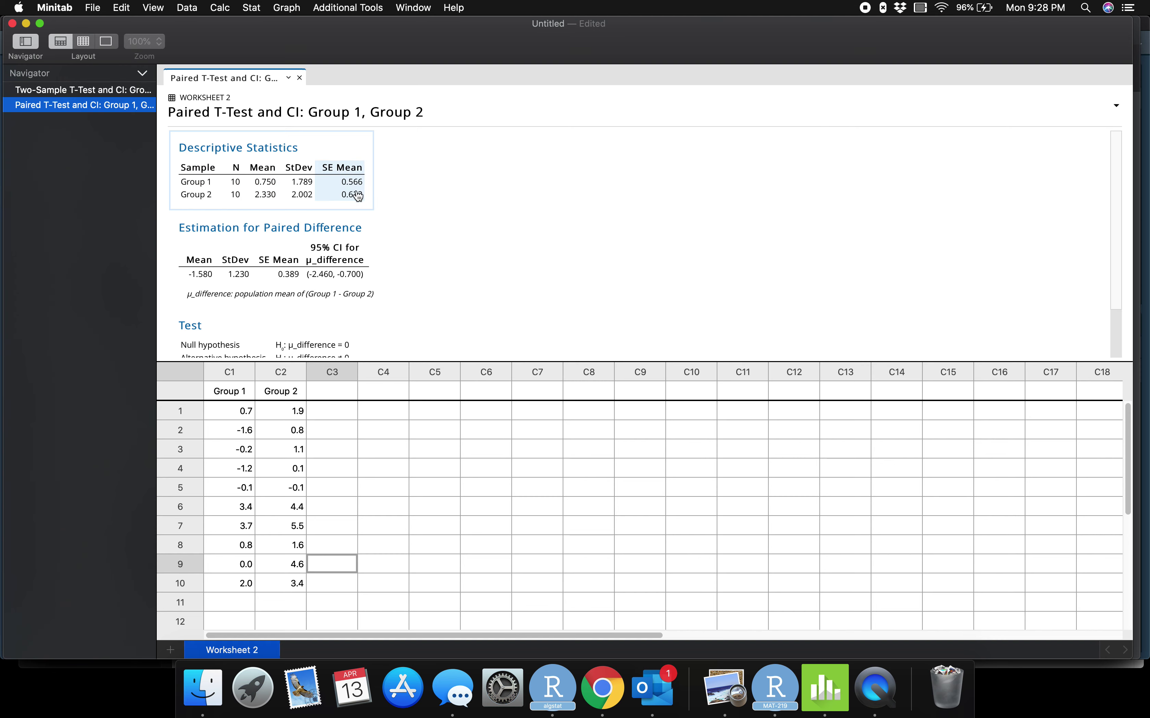
scroll(446, 257, down, 1)
scroll(447, 259, down, 3)
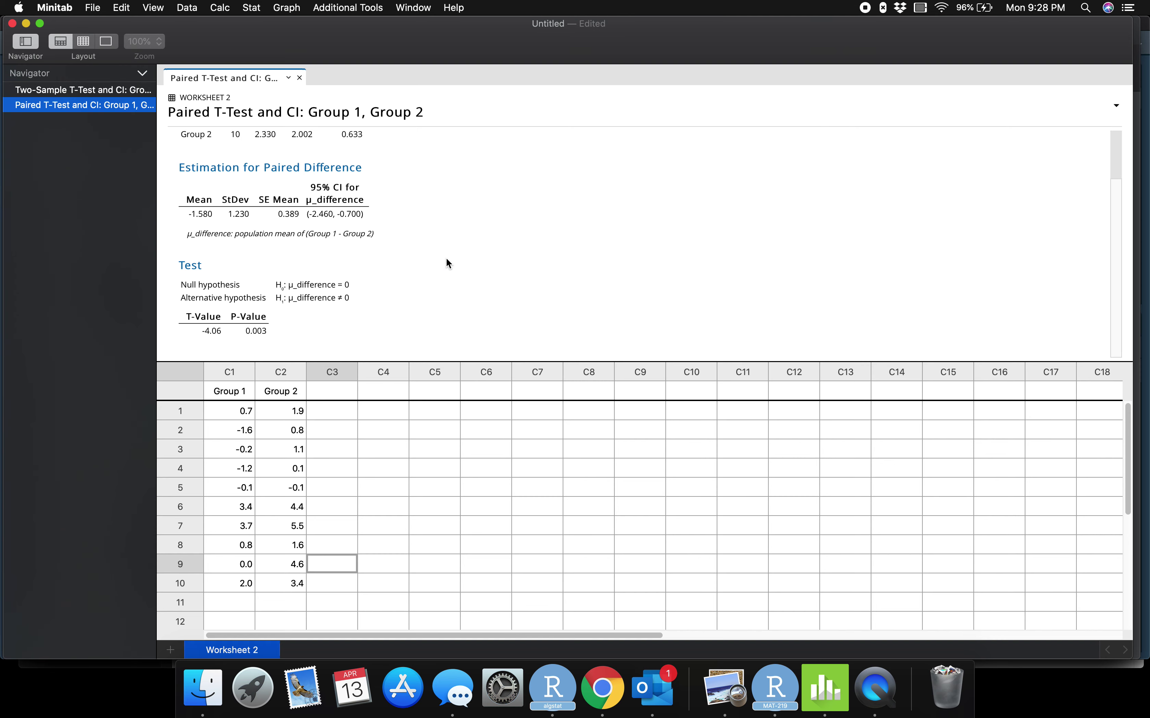